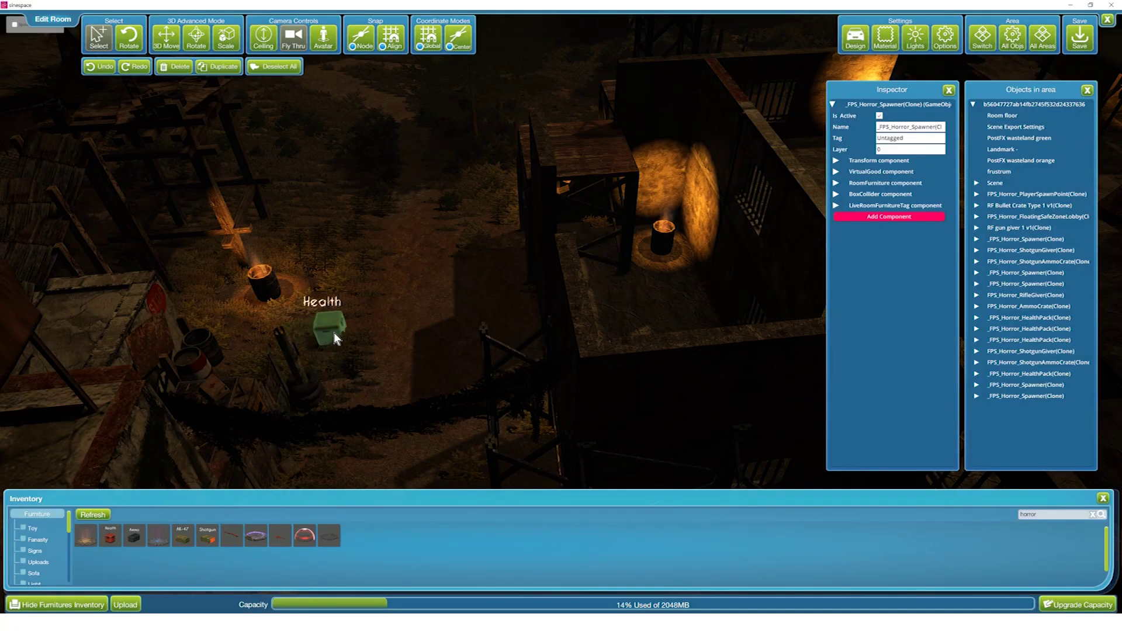
# Step: Select the health pack and the shotgun ammo crate beside the burning barrel in turn
pyautogui.click(338, 322)
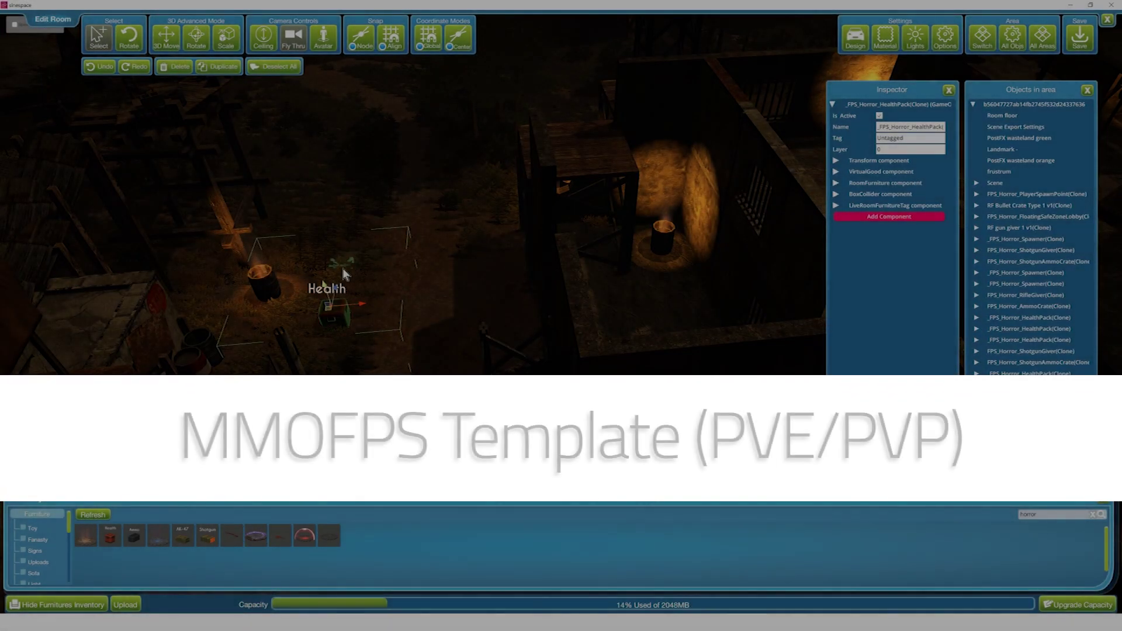
pyautogui.click(342, 268)
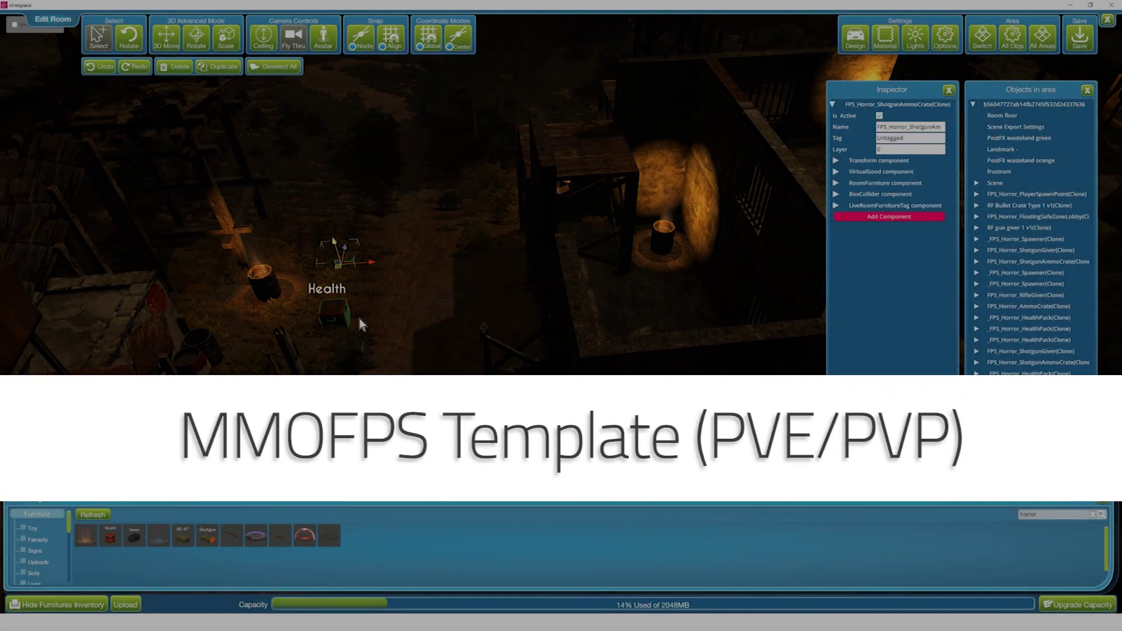
pyautogui.click(349, 217)
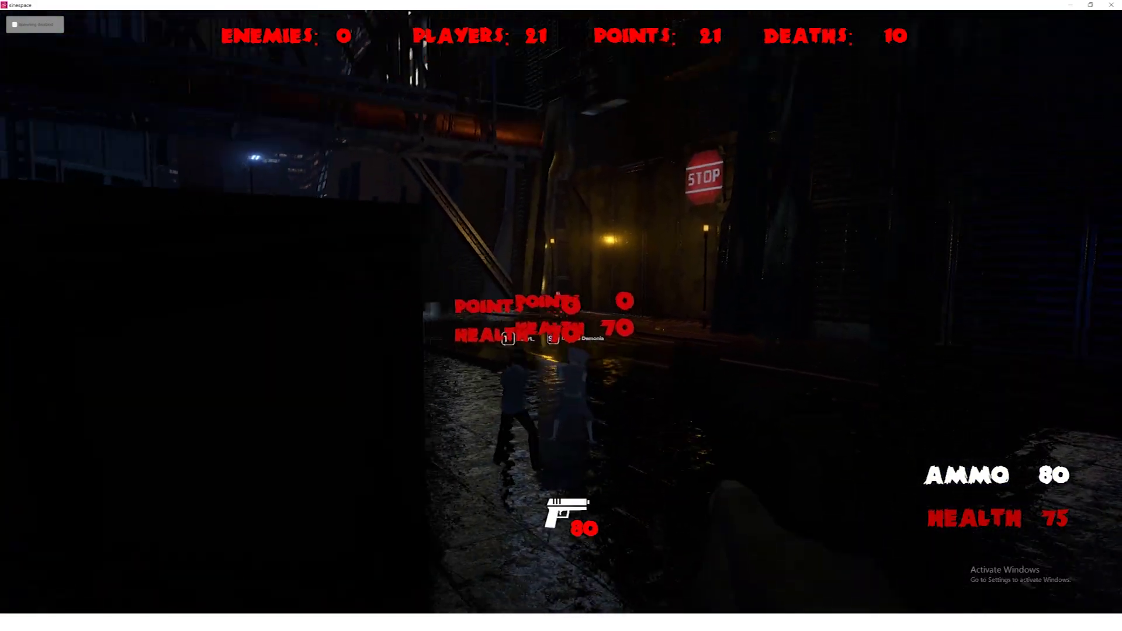
# Step: Approach the two other players on the dark street and shoot the nearest one with the pistol
pyautogui.press('w')
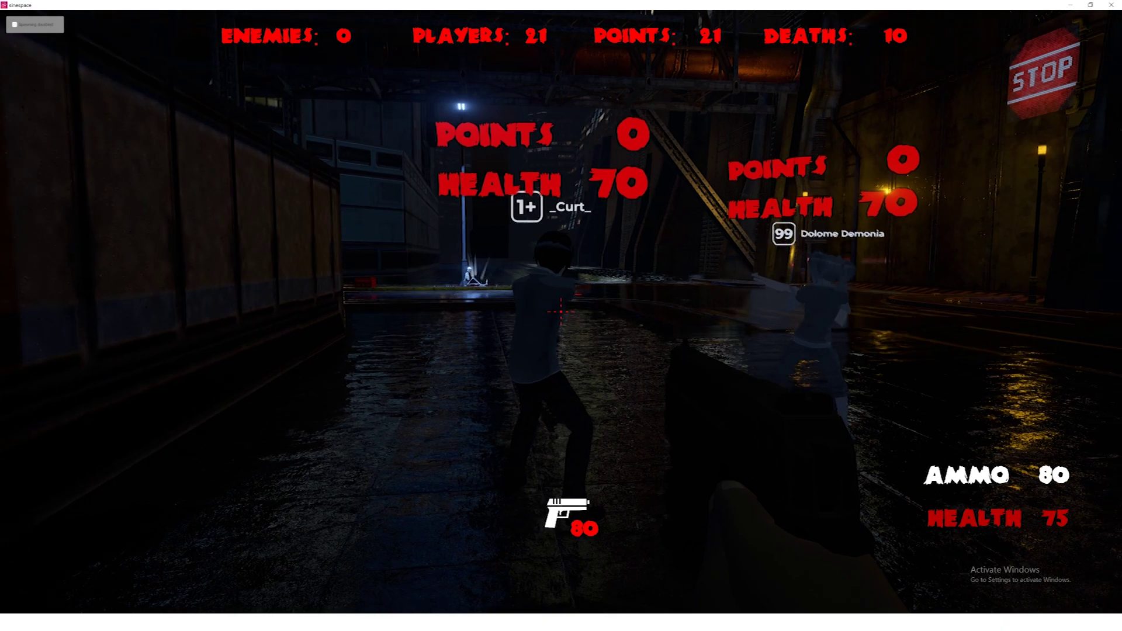
pyautogui.click(560, 312)
pyautogui.click(560, 312)
pyautogui.click(560, 312)
pyautogui.click(560, 312)
pyautogui.click(560, 311)
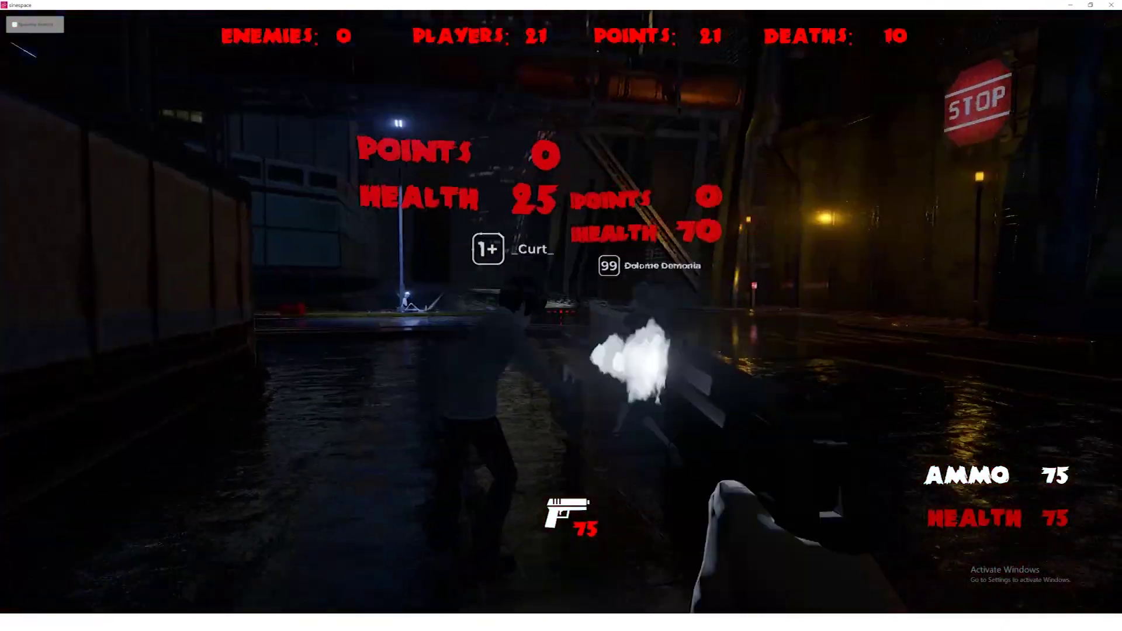
pyautogui.click(559, 312)
pyautogui.click(560, 312)
pyautogui.click(560, 311)
pyautogui.click(560, 311)
pyautogui.click(559, 311)
pyautogui.click(560, 312)
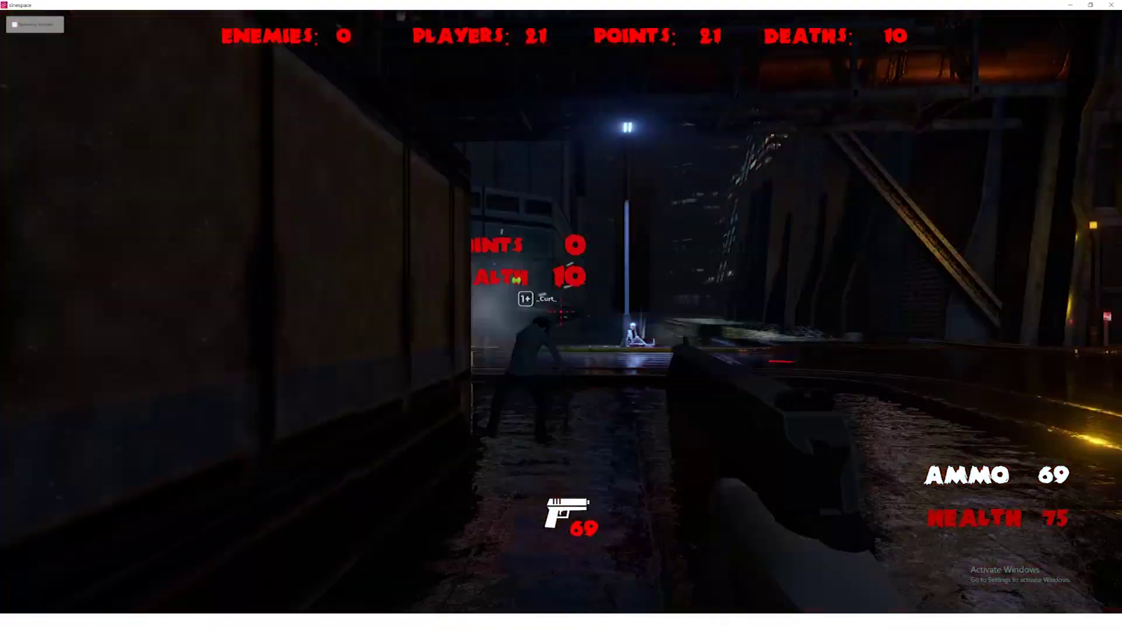
pyautogui.click(560, 312)
pyautogui.click(560, 311)
pyautogui.click(559, 311)
pyautogui.click(560, 311)
pyautogui.click(560, 312)
pyautogui.click(560, 311)
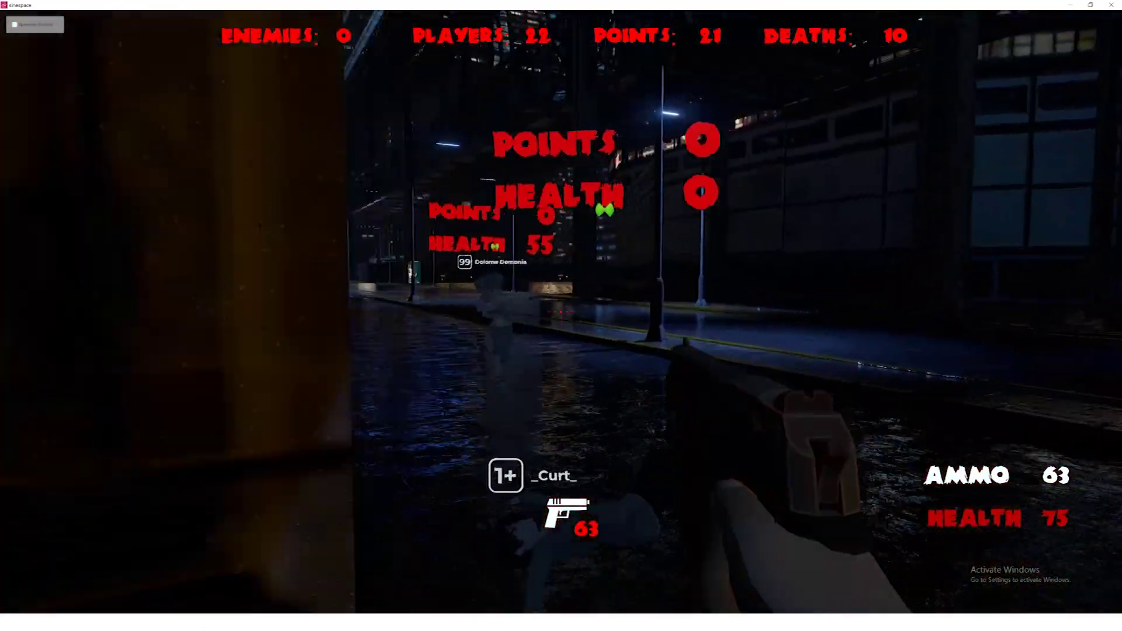
# Step: Fire the pistol at the remaining player on the street until they are defeated
pyautogui.click(560, 312)
pyautogui.click(560, 312)
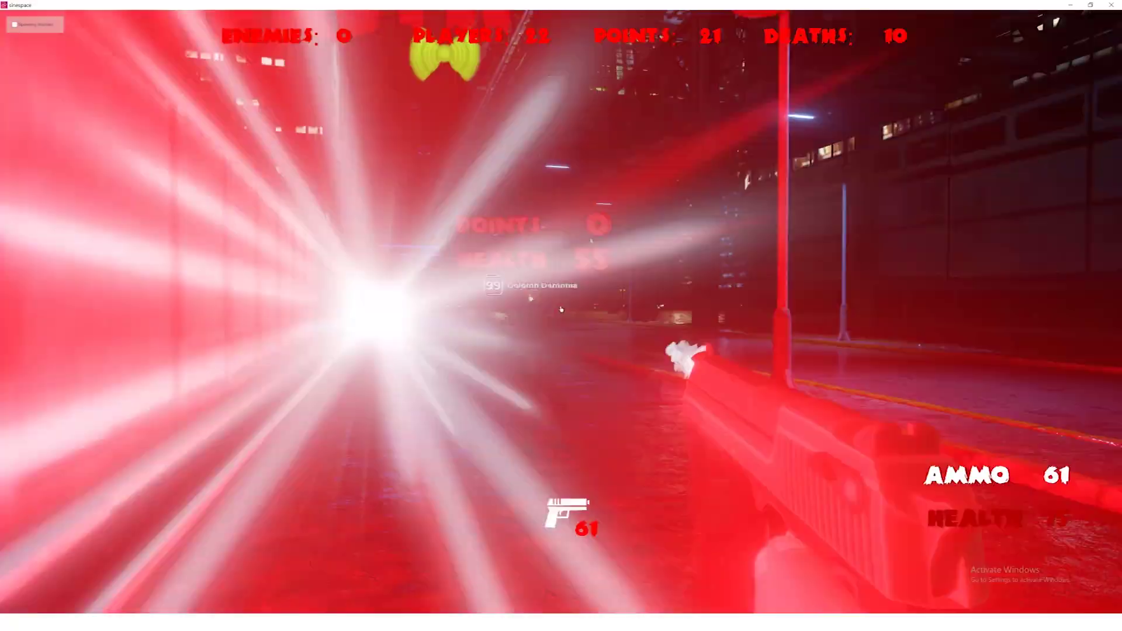
pyautogui.click(560, 311)
pyautogui.click(560, 312)
pyautogui.click(560, 311)
pyautogui.click(560, 311)
pyautogui.click(560, 311)
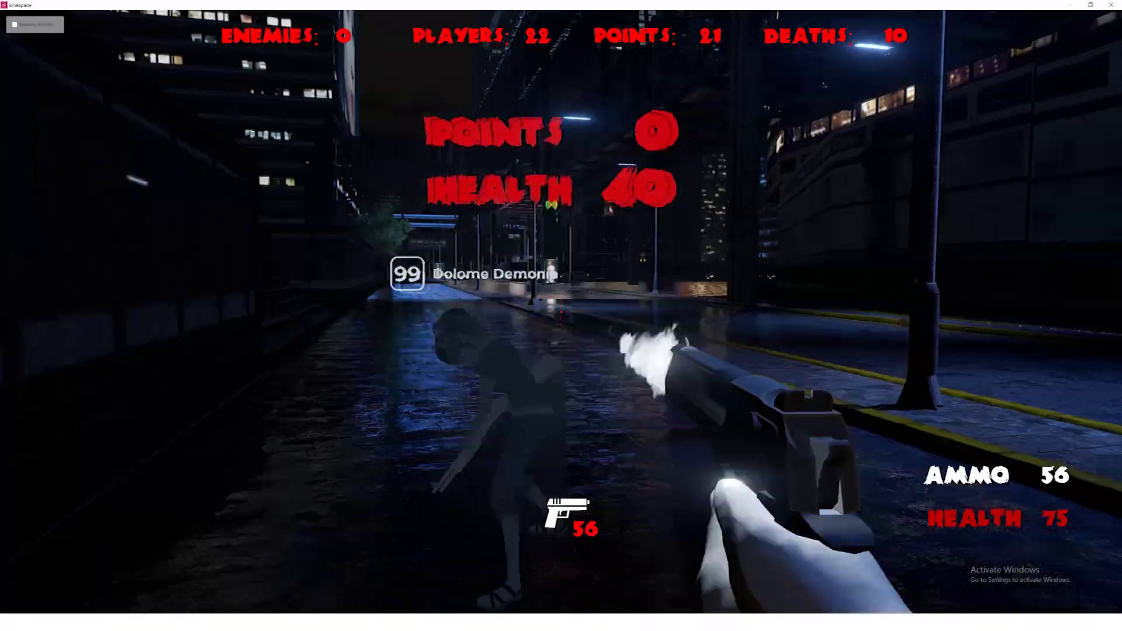
pyautogui.click(560, 311)
pyautogui.click(560, 311)
pyautogui.click(560, 312)
pyautogui.click(560, 312)
pyautogui.click(560, 312)
pyautogui.click(560, 312)
pyautogui.click(560, 311)
pyautogui.click(560, 312)
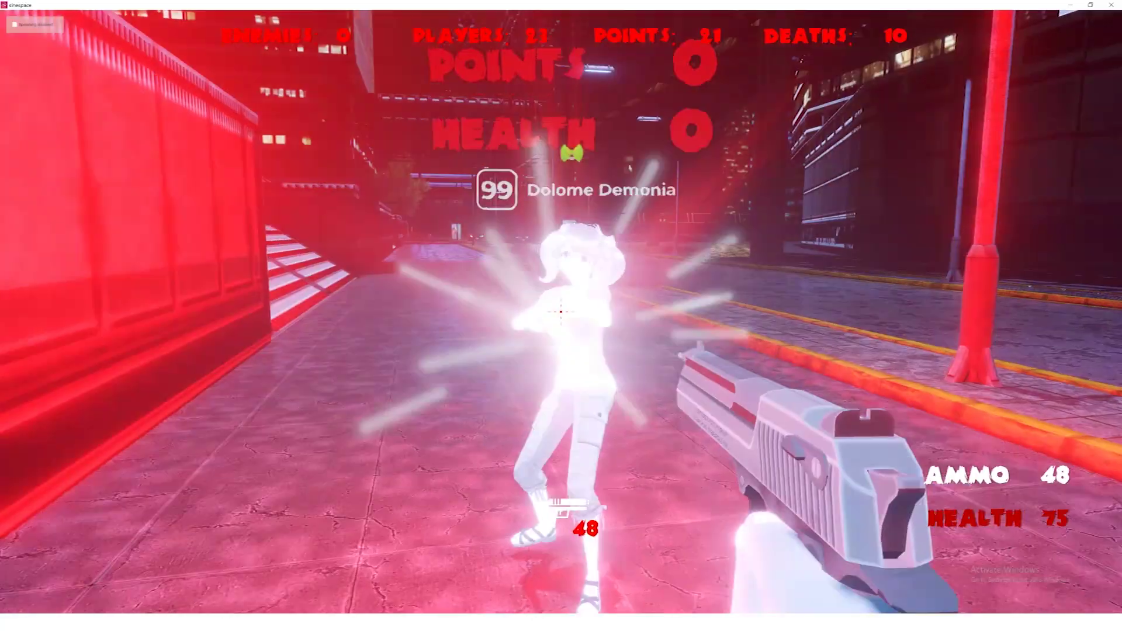
pyautogui.click(560, 312)
pyautogui.click(560, 312)
pyautogui.click(560, 311)
pyautogui.click(560, 312)
pyautogui.click(560, 312)
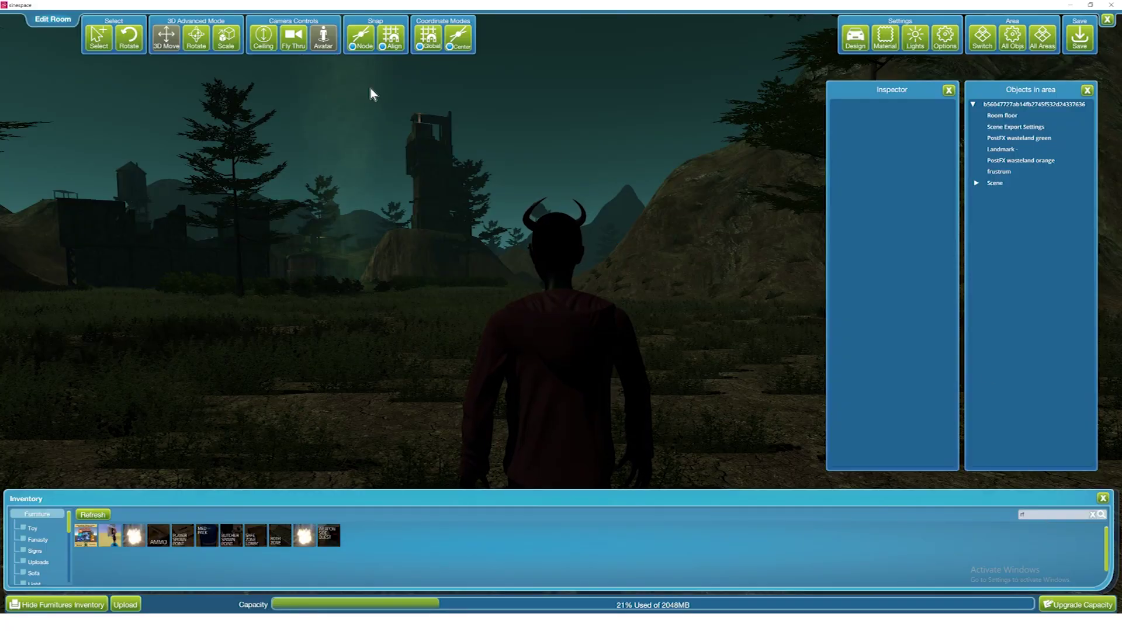
# Step: Switch to the Fly Thru camera and place an RF Player Spawning Point v1 on the ground near the avatar
pyautogui.click(288, 43)
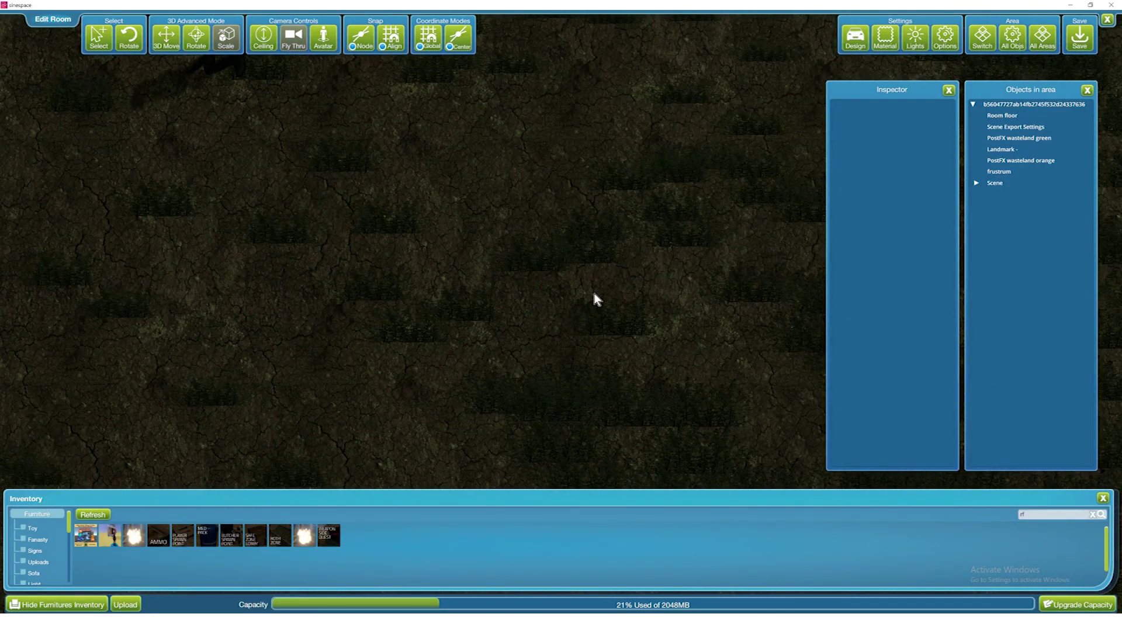
pyautogui.moveTo(582, 299); pyautogui.dragTo(304, 247, button='right')
pyautogui.press('s')
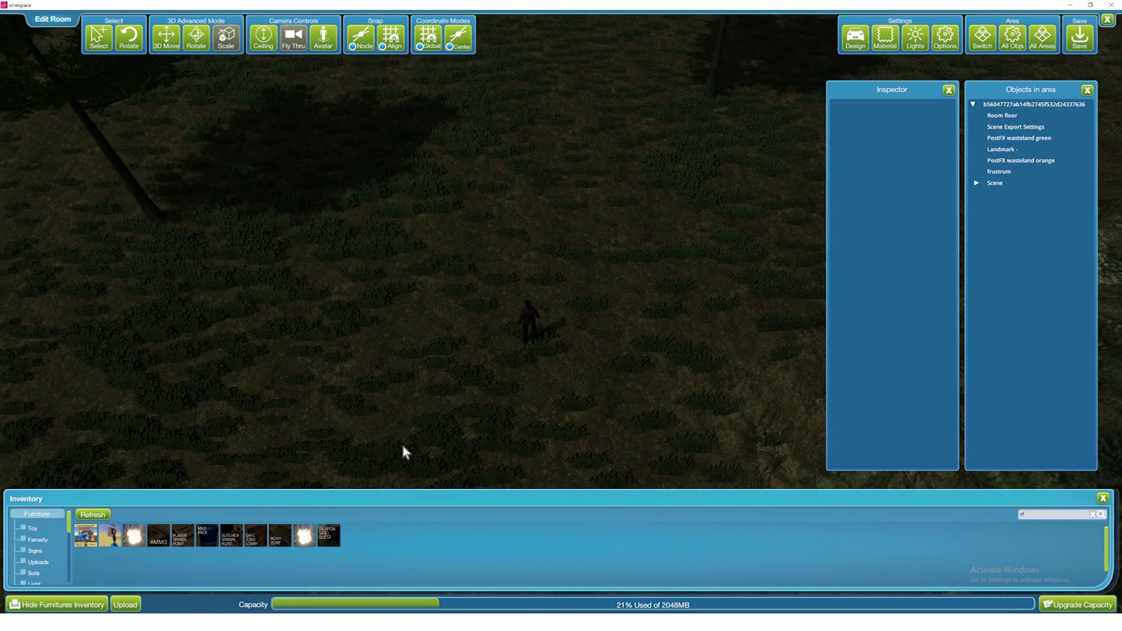
pyautogui.moveTo(459, 453); pyautogui.dragTo(447, 452, button='right')
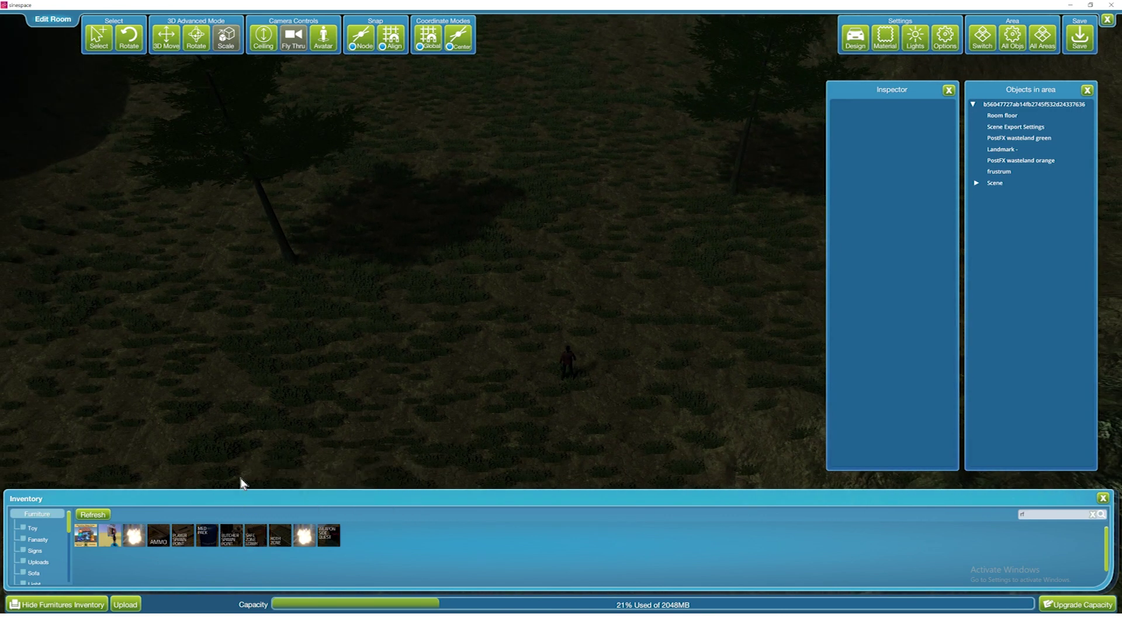
pyautogui.moveTo(189, 538)
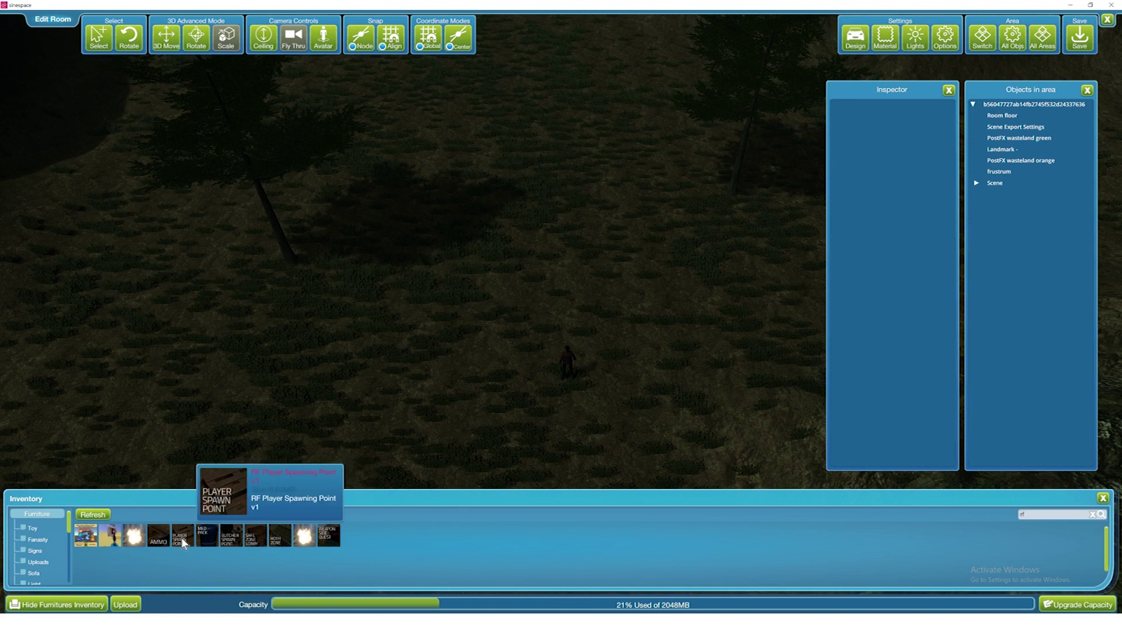
pyautogui.click(184, 536)
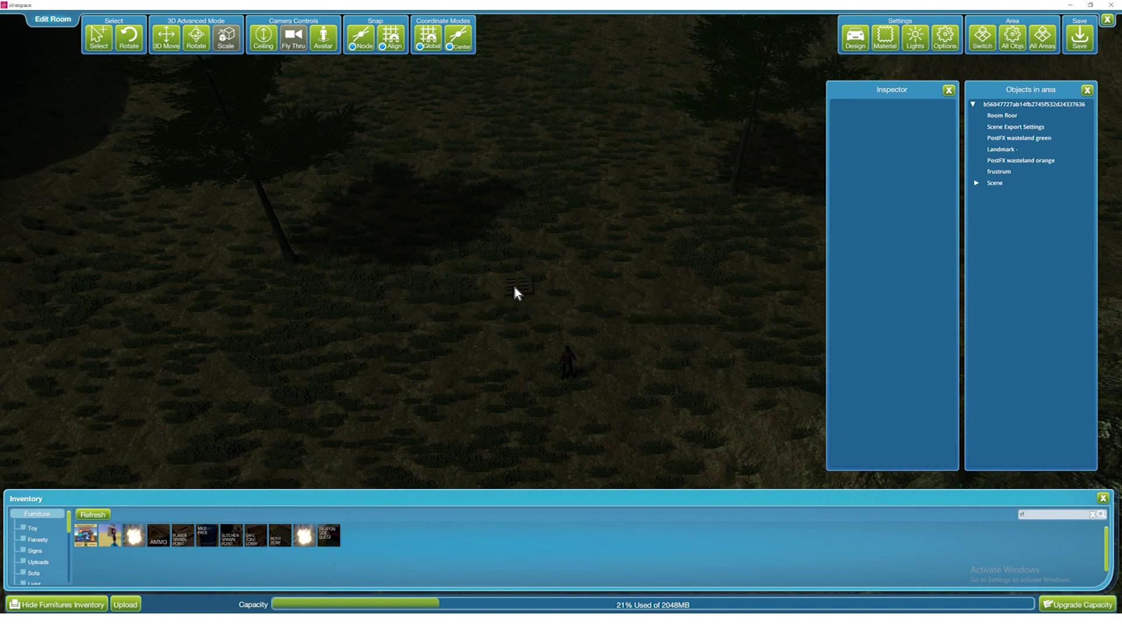
pyautogui.click(507, 288)
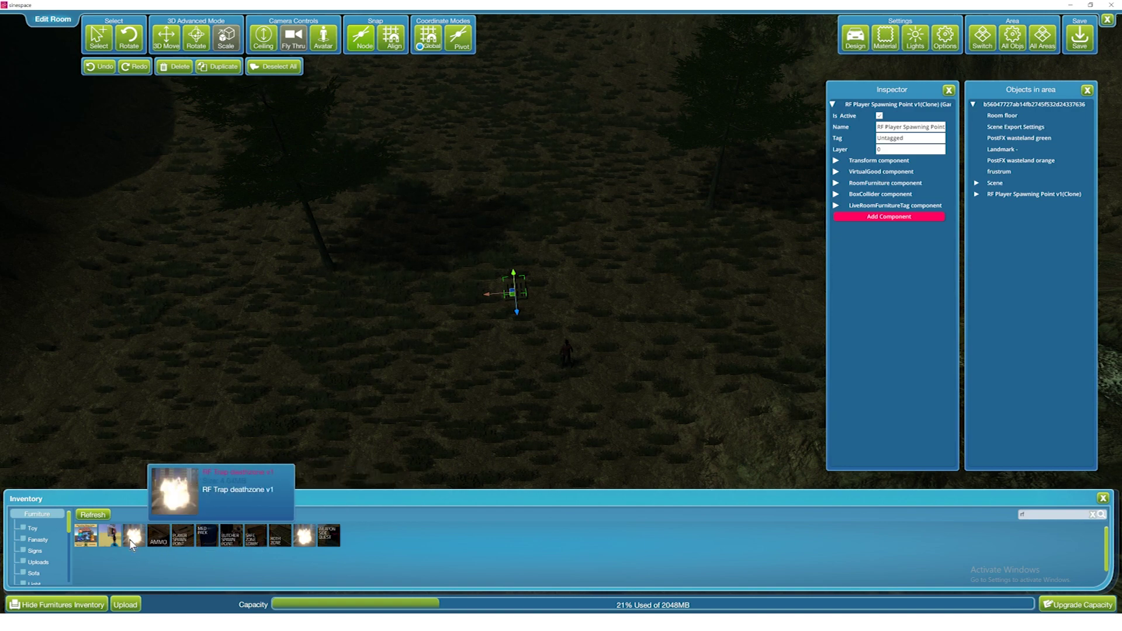
# Step: Search the furniture inventory for "gun" and place an RF gun giver 1 v1 just beyond the player spawning point
pyautogui.press('Return')
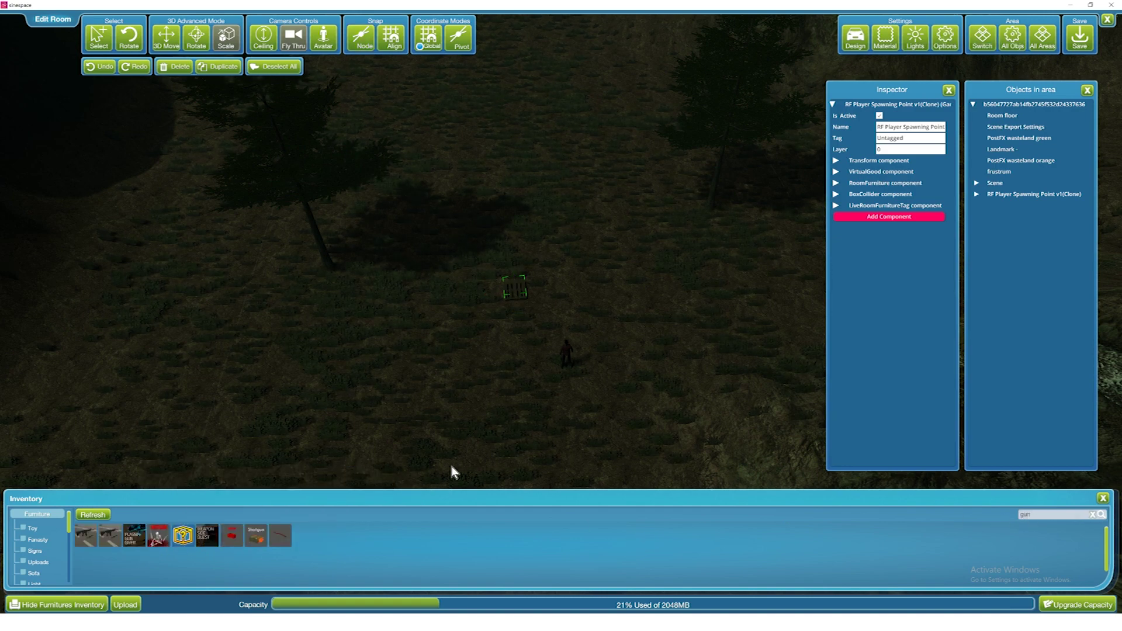
pyautogui.click(158, 535)
pyautogui.click(512, 254)
pyautogui.scroll(2, 512, 254)
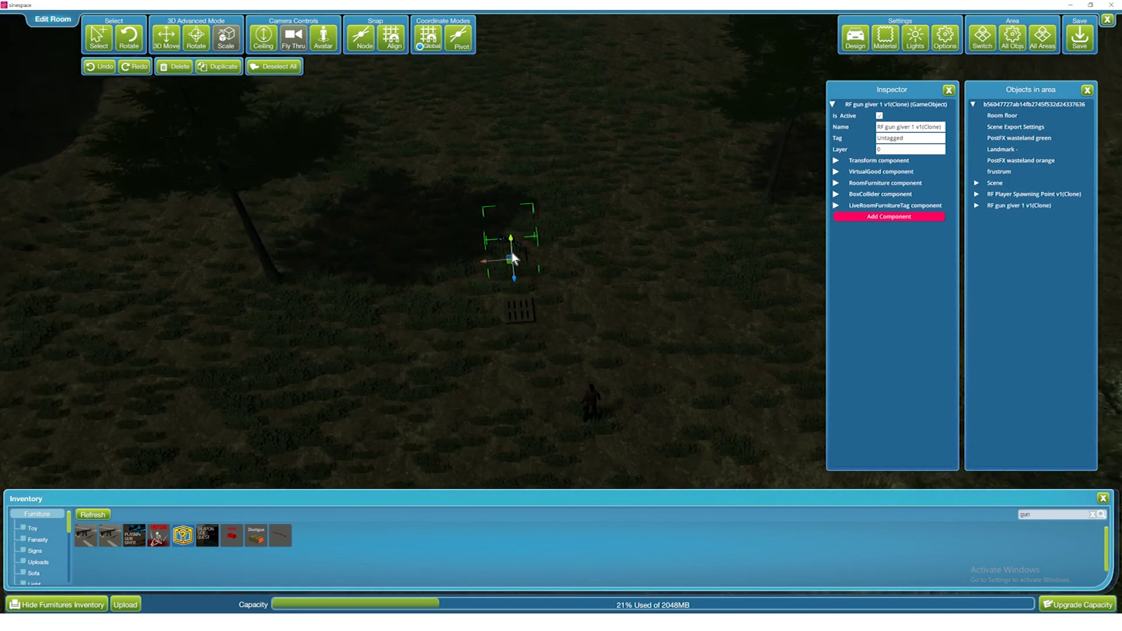
pyautogui.scroll(5, 514, 258)
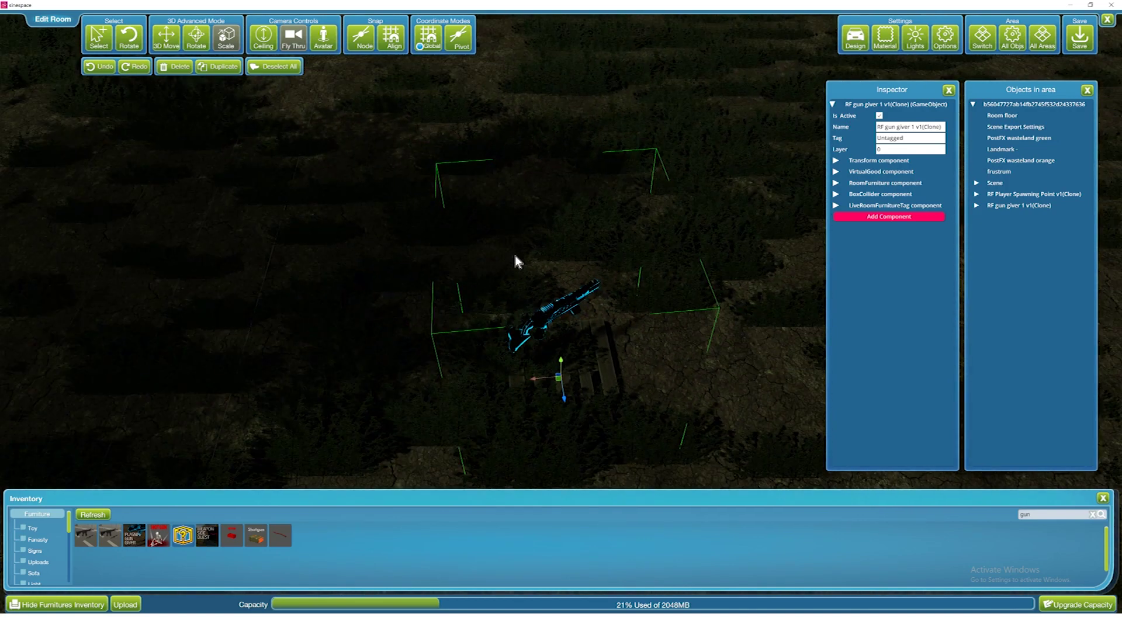
pyautogui.scroll(-5, 516, 260)
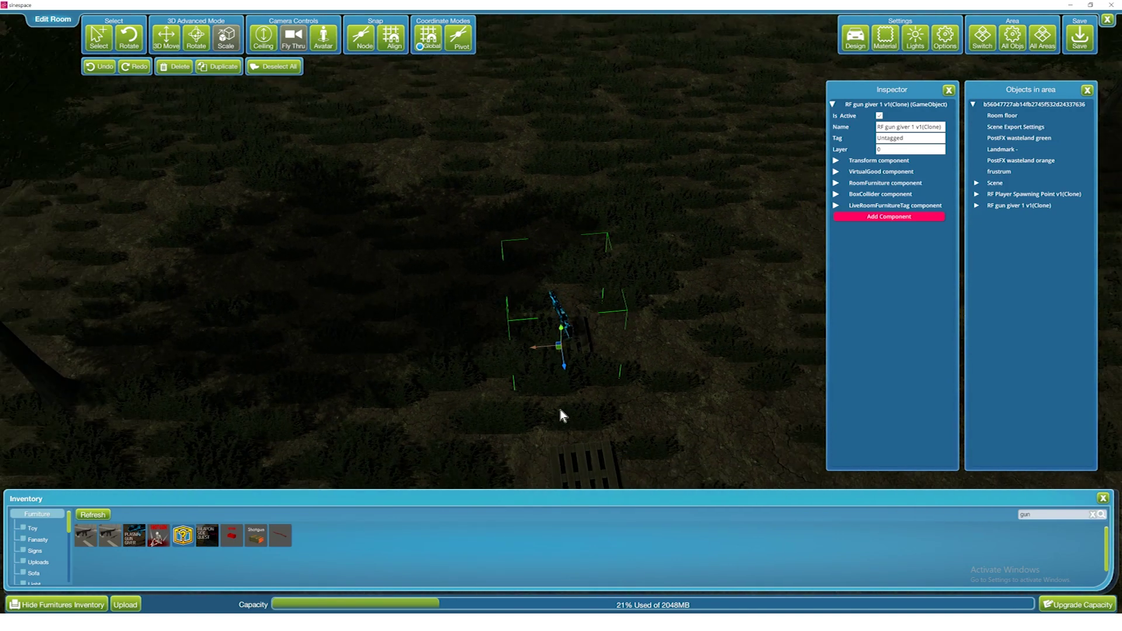
# Step: Select the player spawning point in front of the gun giver
pyautogui.click(579, 461)
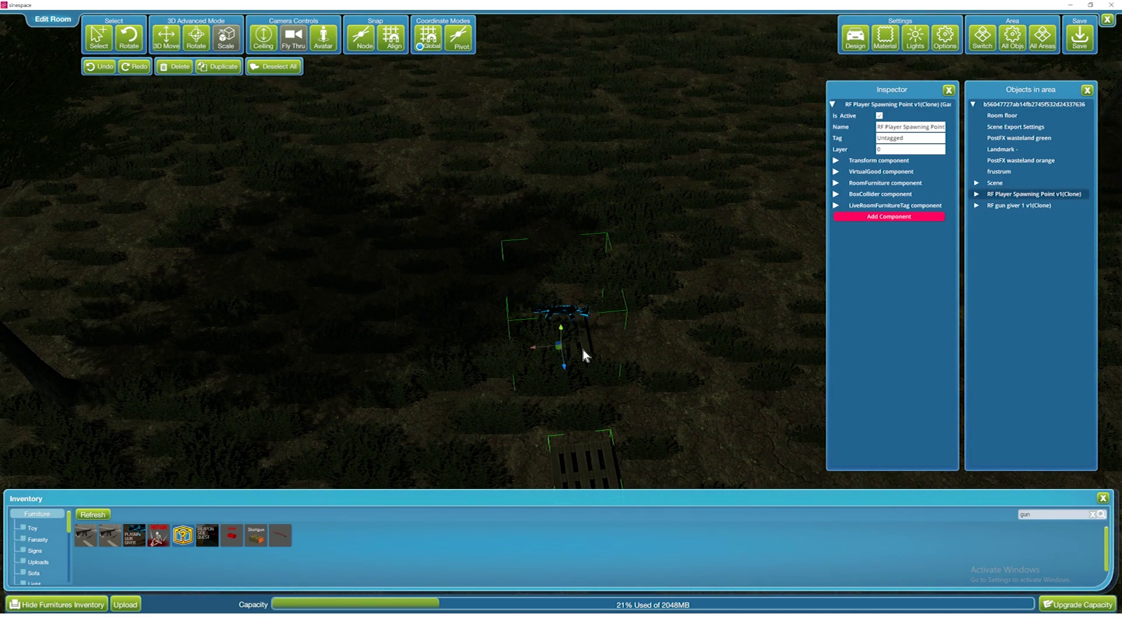
pyautogui.moveTo(559, 352); pyautogui.dragTo(654, 349)
pyautogui.scroll(-3, 587, 368)
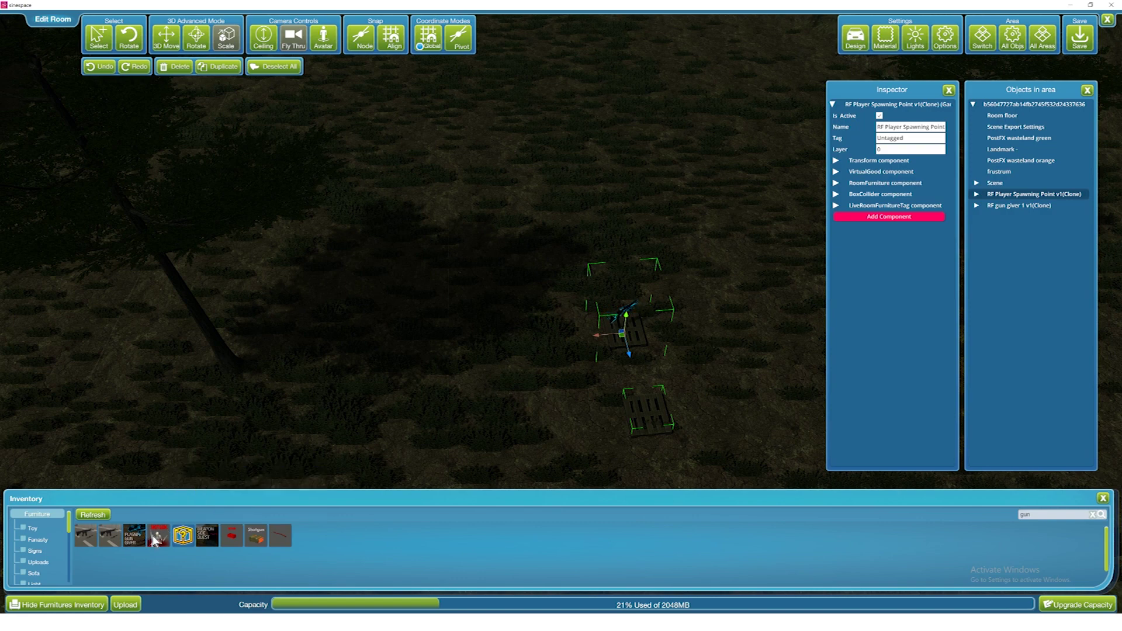
pyautogui.moveTo(210, 541)
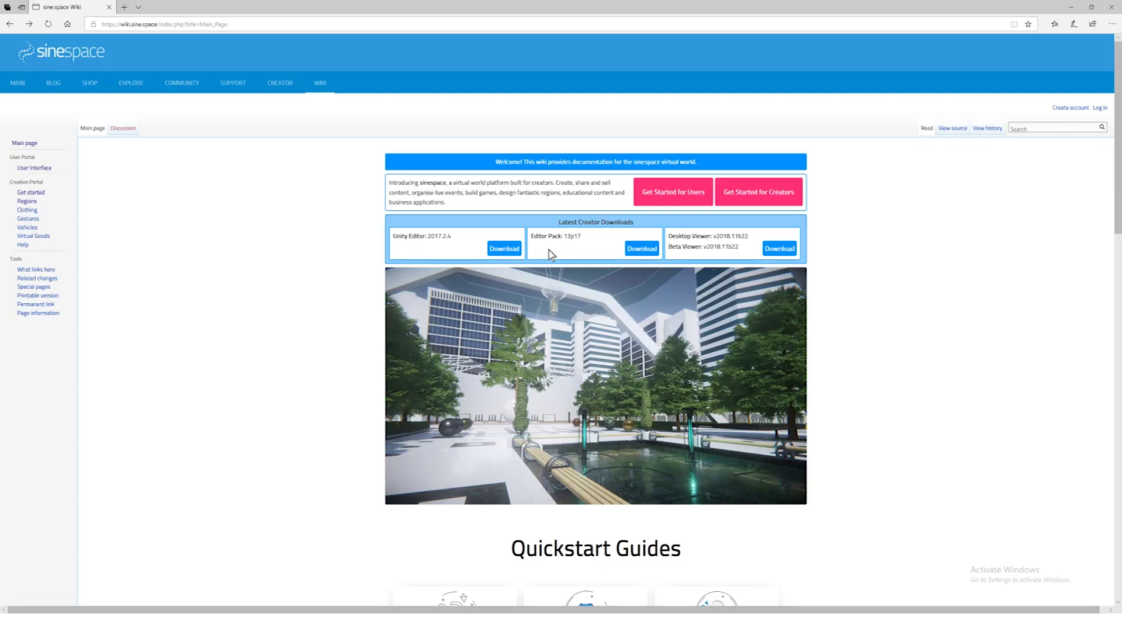
# Step: On the sine.space Wiki main page, open the Scripting Reference from the Content Creation Portal section
pyautogui.scroll(-10, 549, 257)
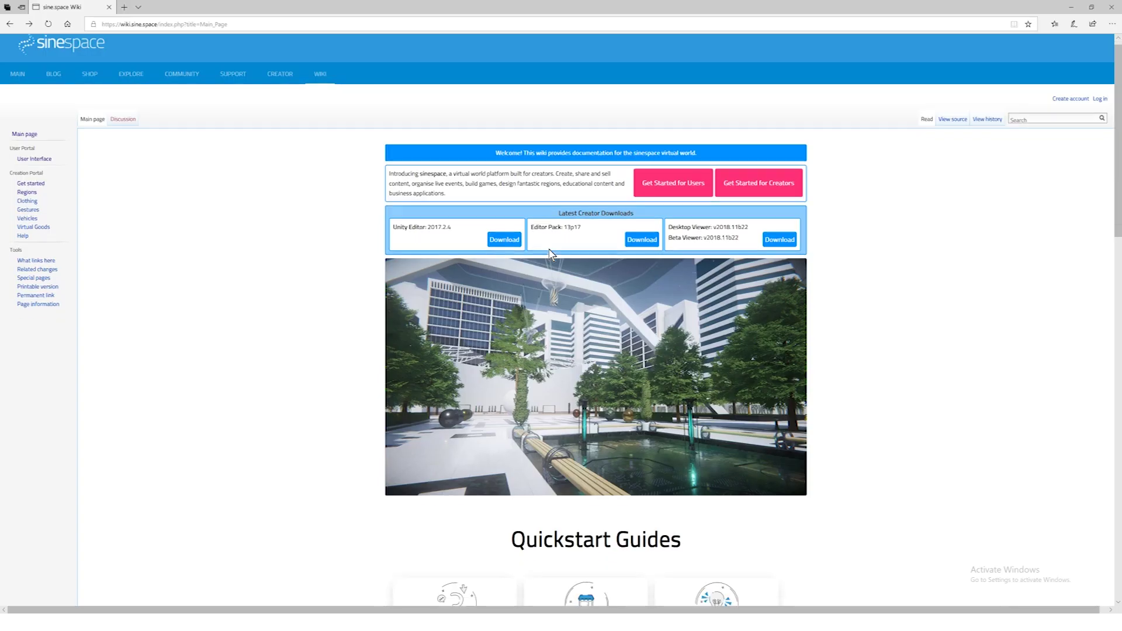
pyautogui.scroll(-7, 549, 257)
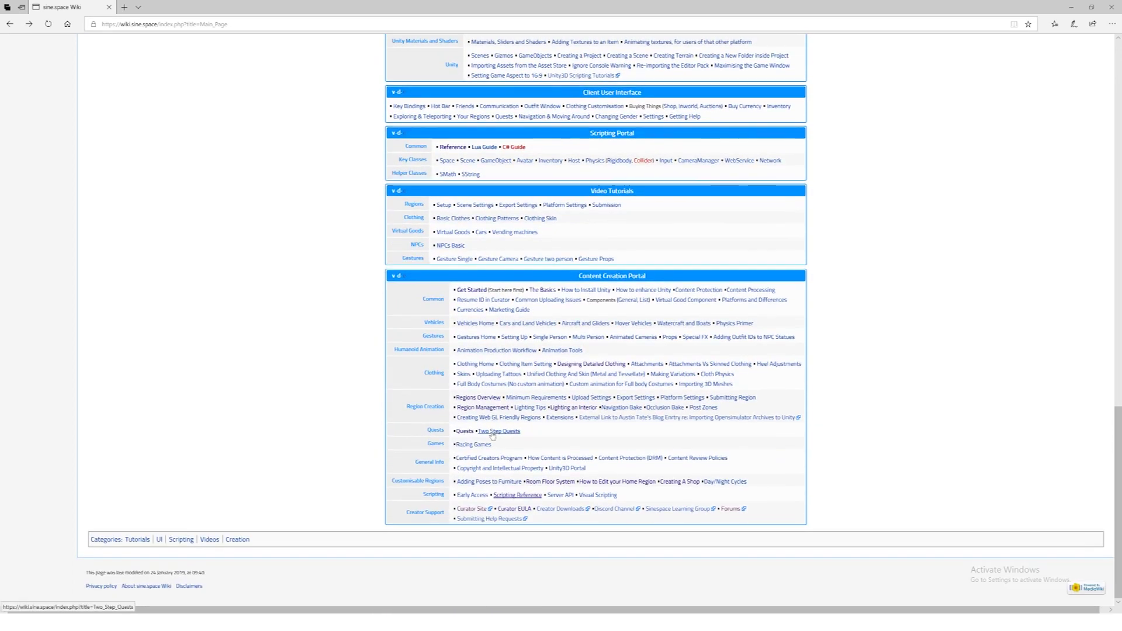
pyautogui.click(518, 496)
pyautogui.scroll(-3, 561, 456)
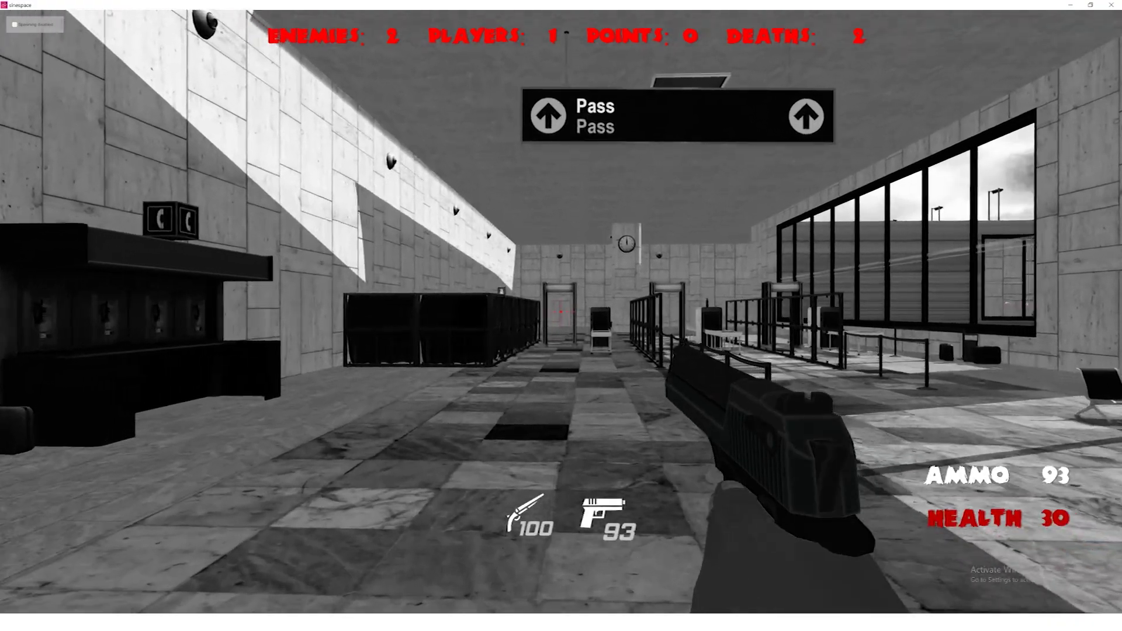
# Step: Walk through the security checkpoint and past the clock pillar into the hall with the red crystal
pyautogui.press('w')
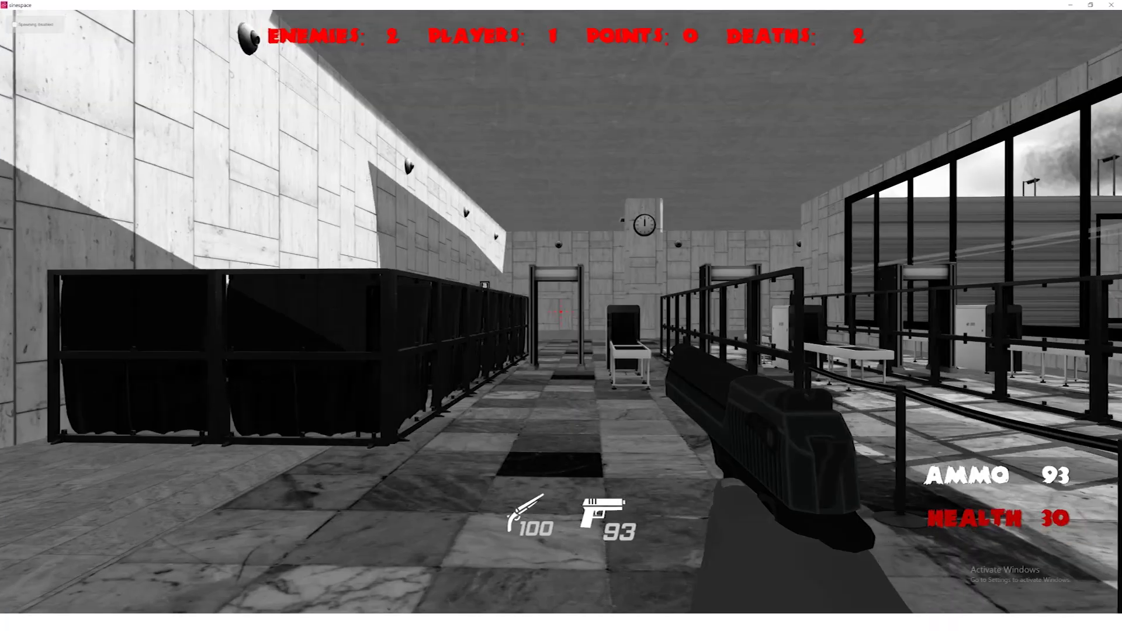
pyautogui.press('w')
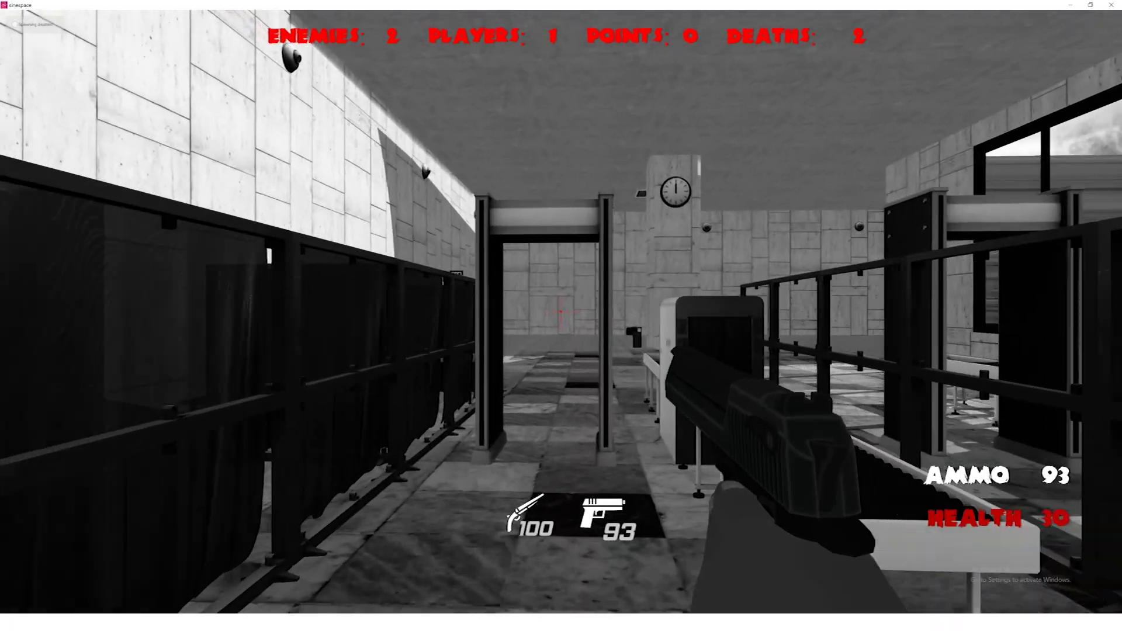
pyautogui.press('w')
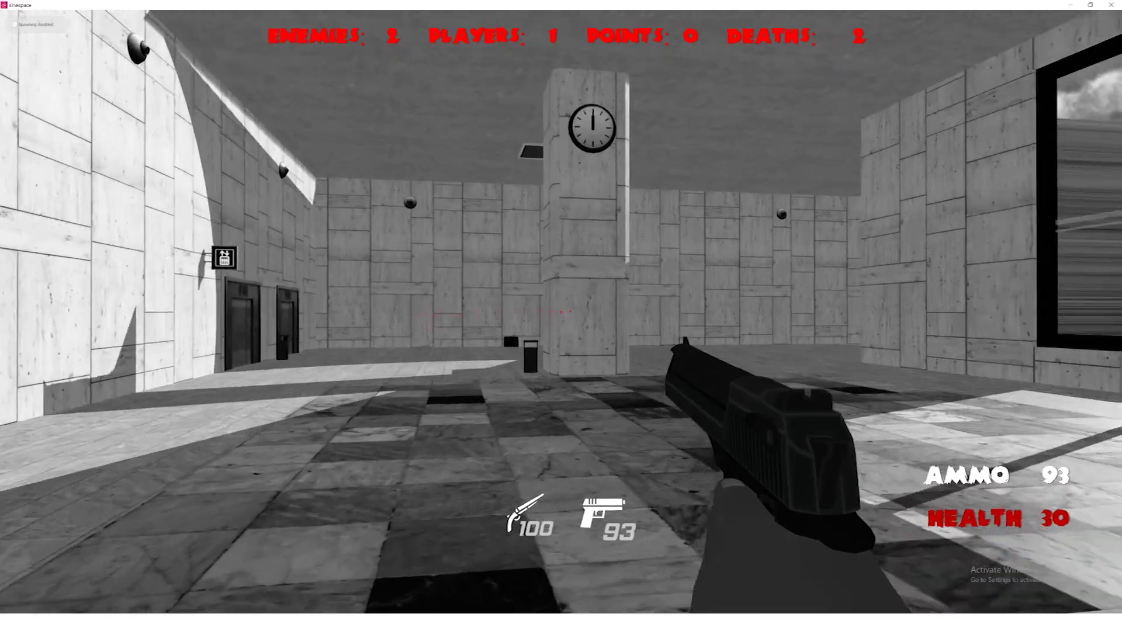
pyautogui.press('w')
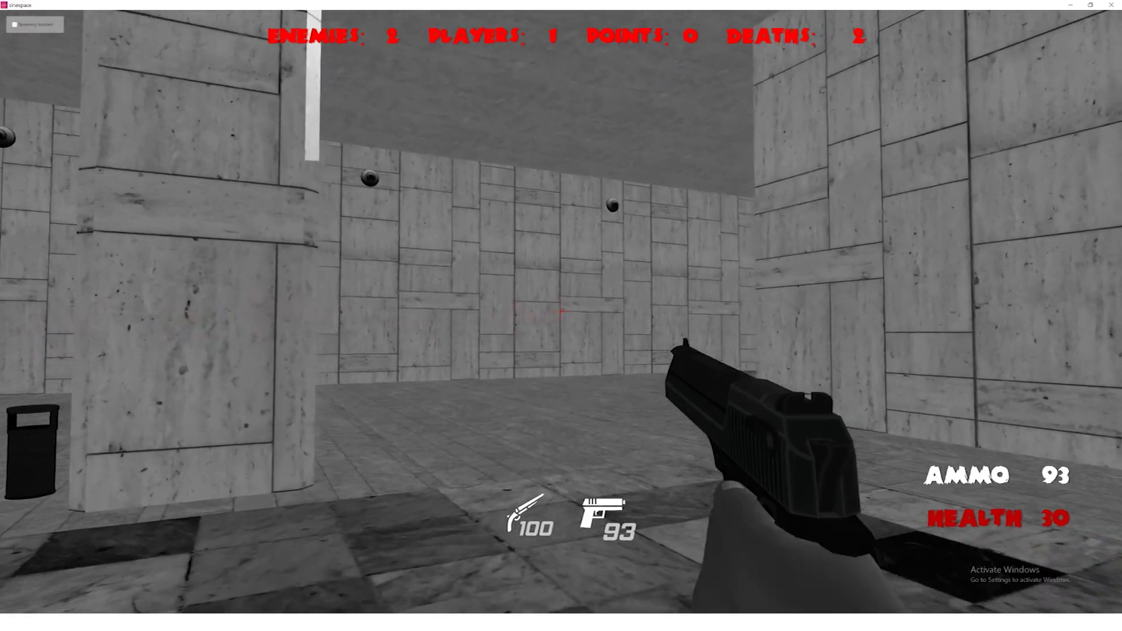
pyautogui.press('w')
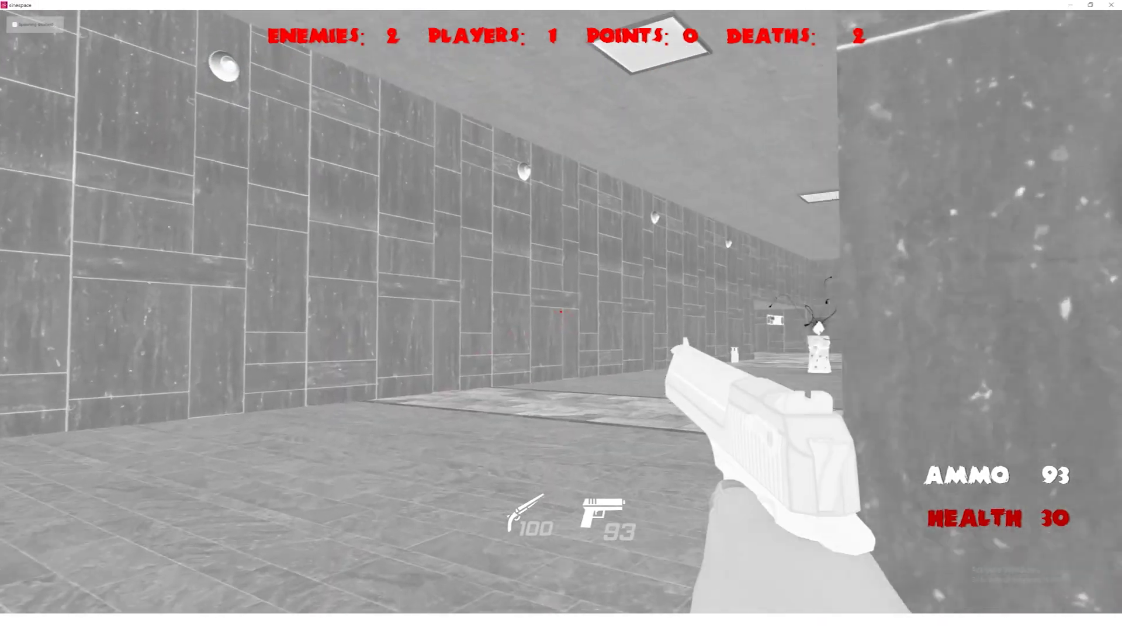
pyautogui.press('w')
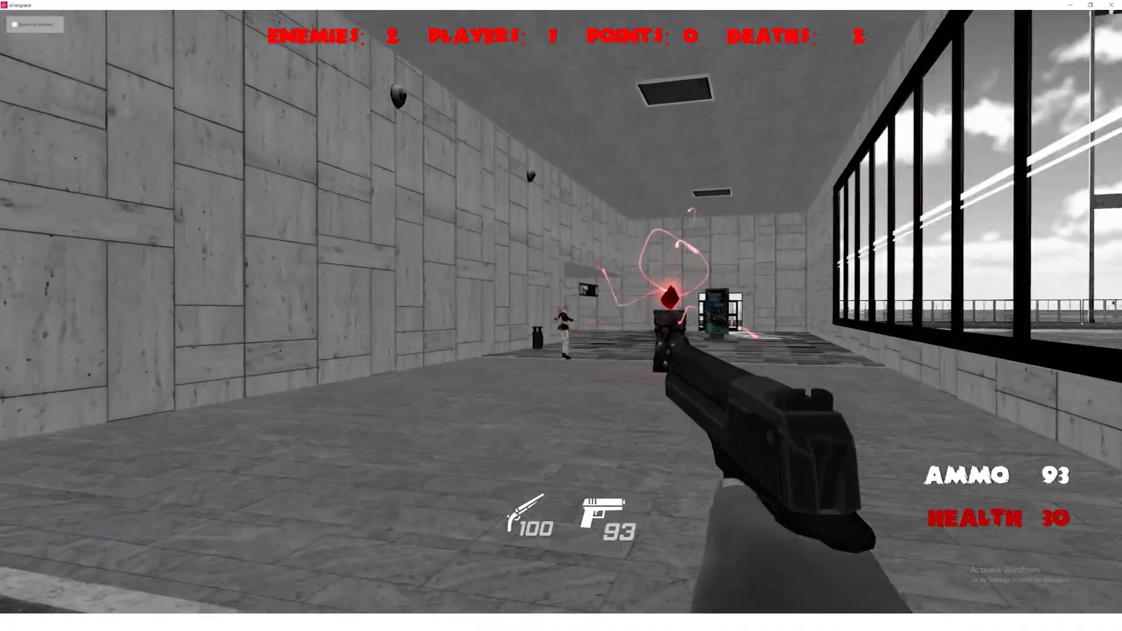
# Step: Shoot the approaching enemy beside the red crystal pedestal with the pistol
pyautogui.click(561, 316)
pyautogui.click(561, 316)
pyautogui.click(561, 315)
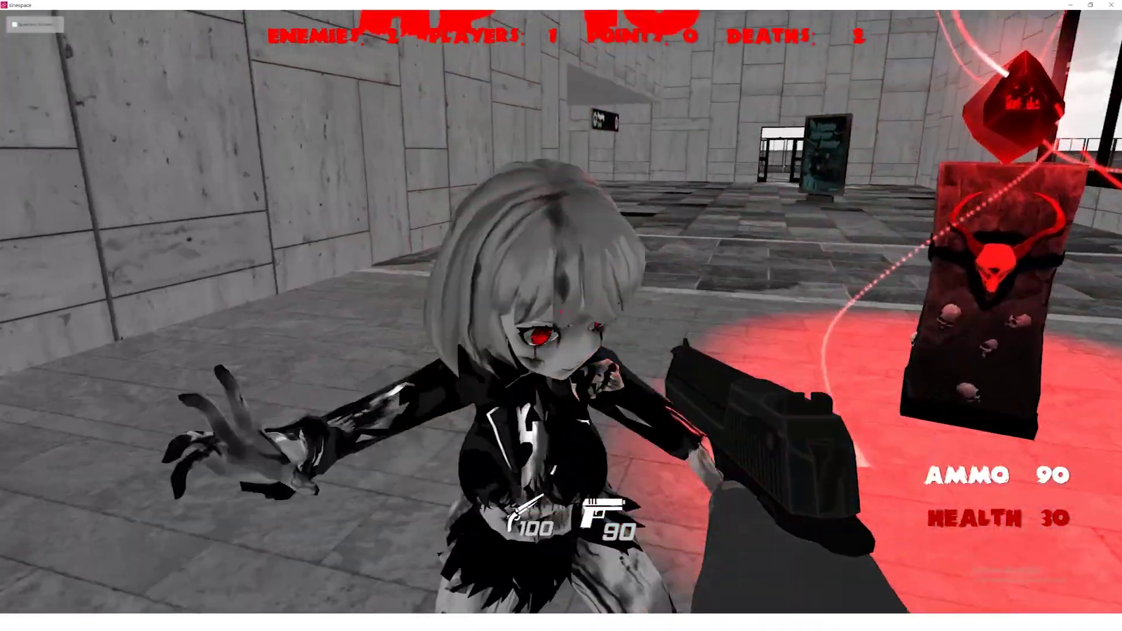
pyautogui.click(561, 316)
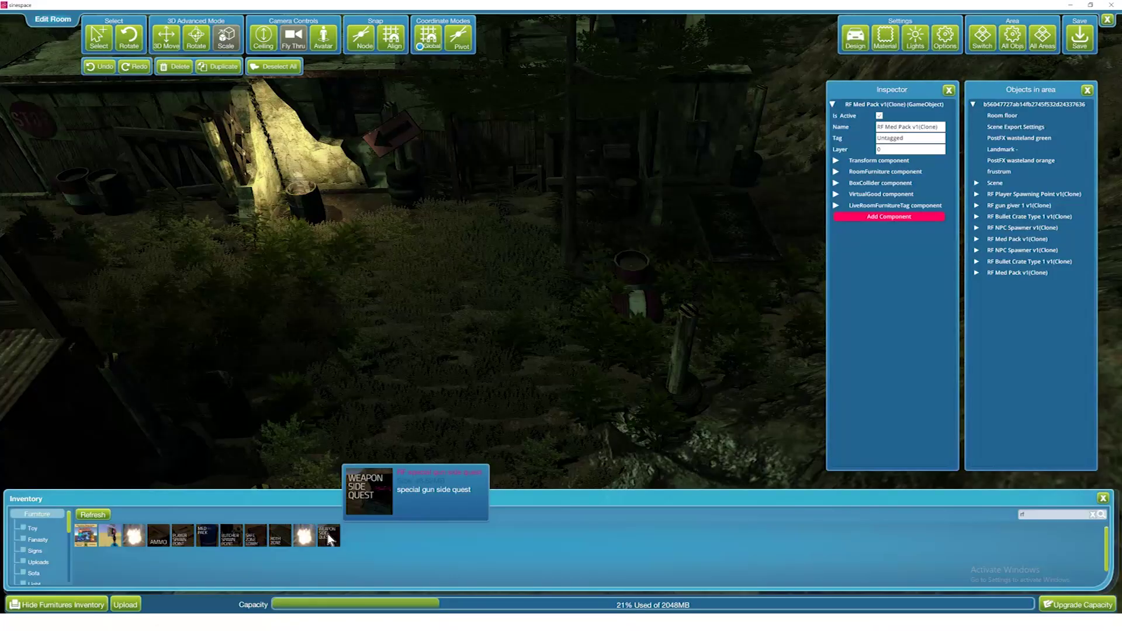
# Step: Pick the special gun side quest item from the furniture inventory
pyautogui.click(329, 536)
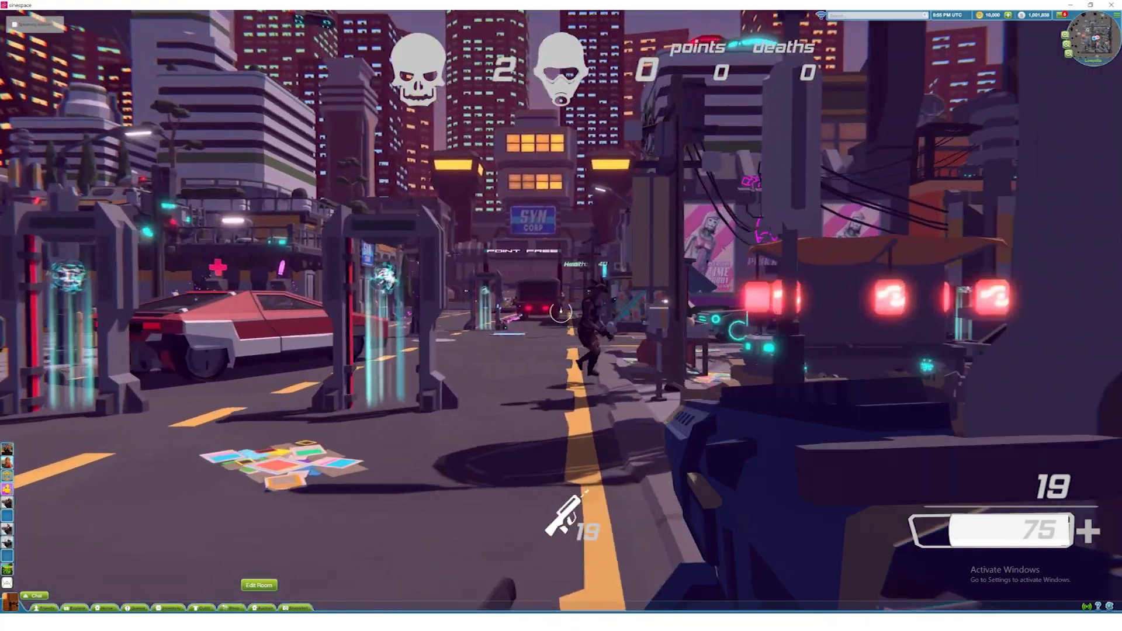
# Step: Advance along the neon city street toward the SYN CORP building and shoot the approaching enemies with the rifle
pyautogui.click(560, 312)
pyautogui.click(560, 312)
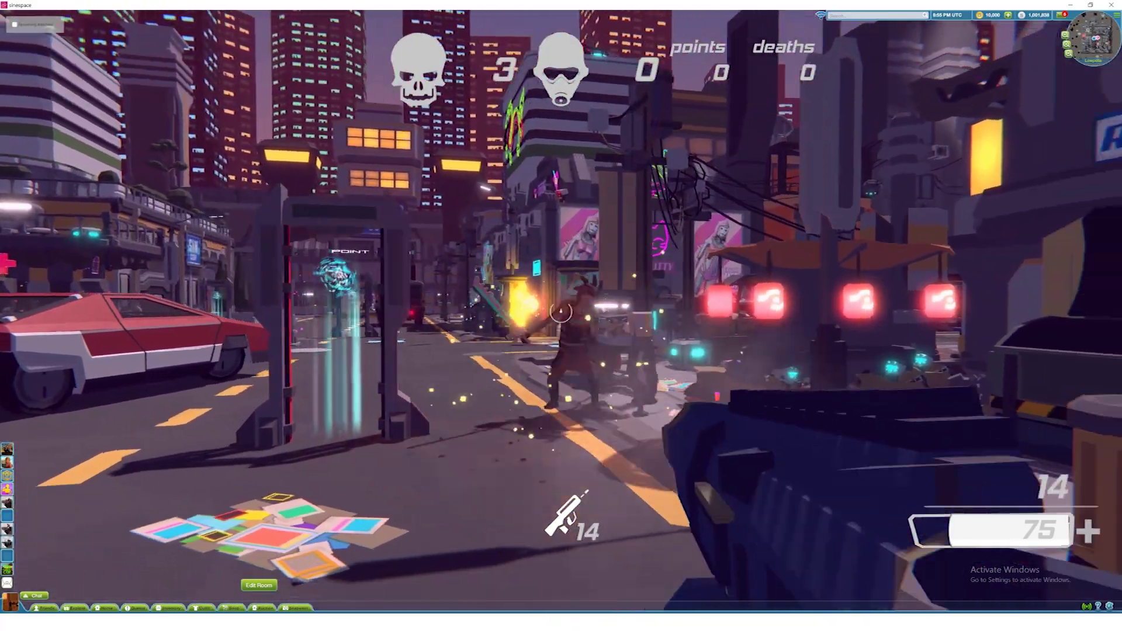
pyautogui.click(560, 312)
pyautogui.press('w')
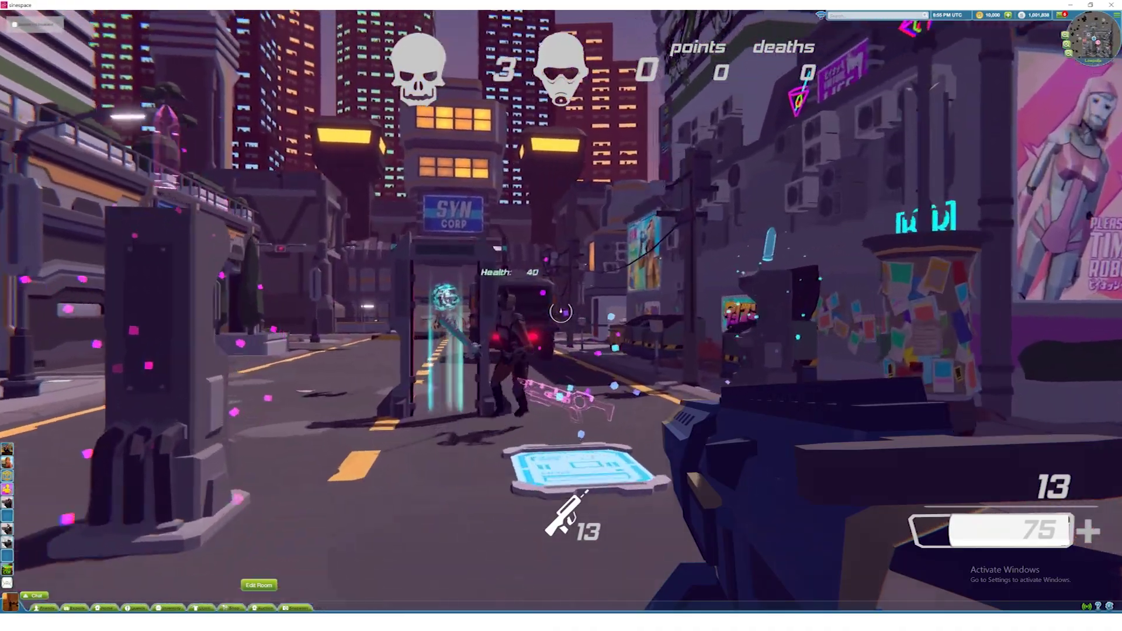
pyautogui.click(561, 312)
pyautogui.click(561, 312)
pyautogui.click(560, 312)
pyautogui.click(560, 312)
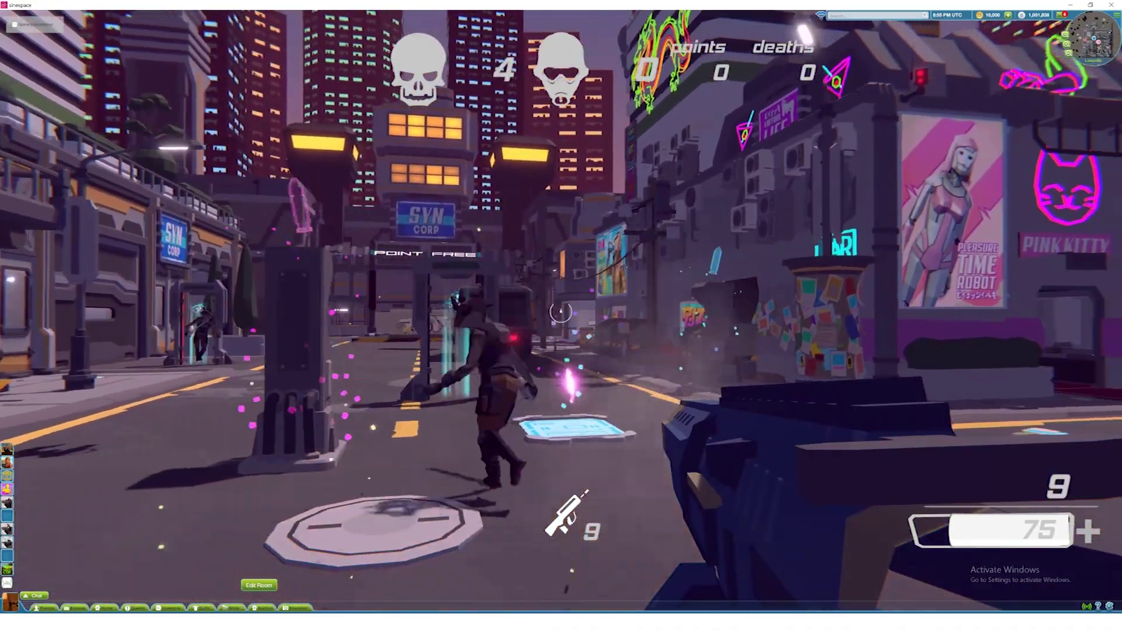
pyautogui.press('w')
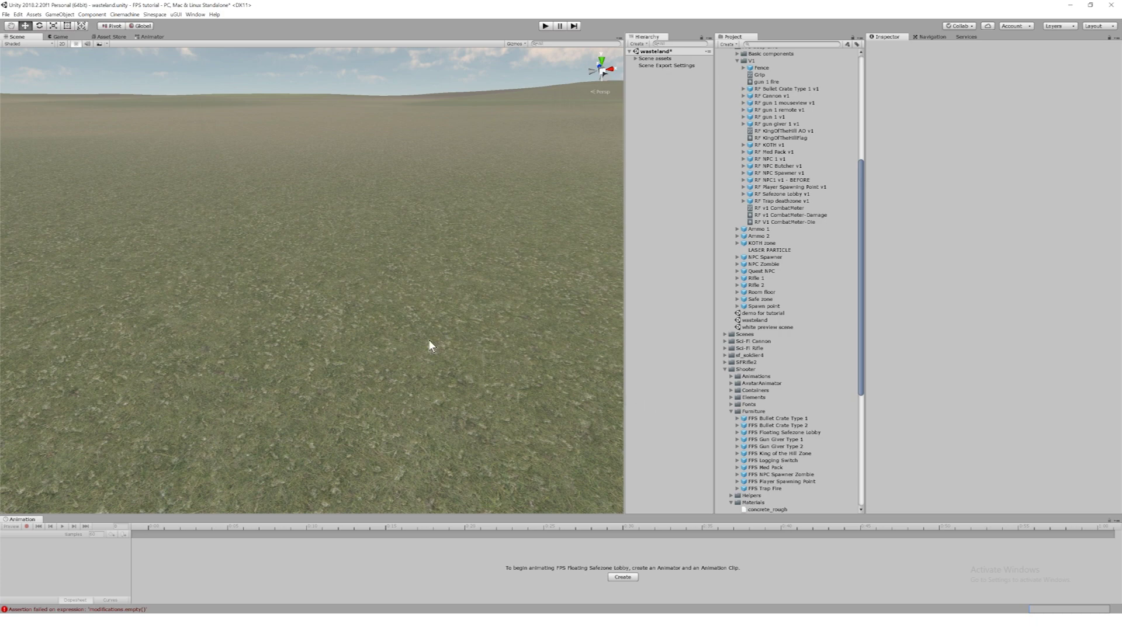
# Step: In Unity, place the FPS Floating Safezone Lobby prefab from the Shooter Furniture folder on the wasteland ground
pyautogui.scroll(2, 362, 248)
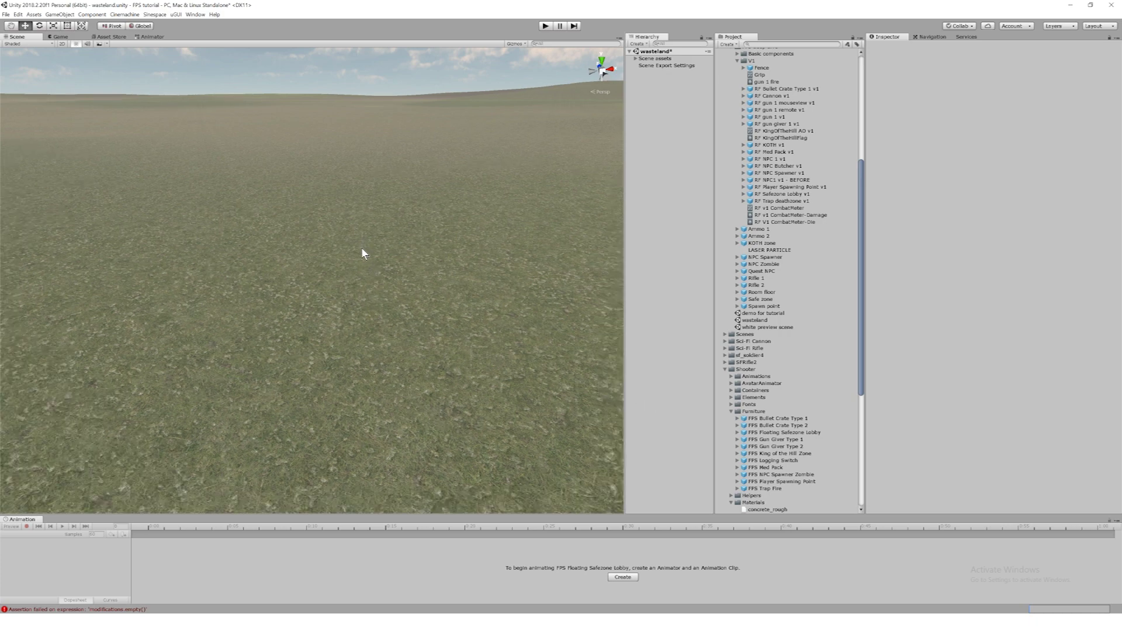
pyautogui.scroll(2, 330, 251)
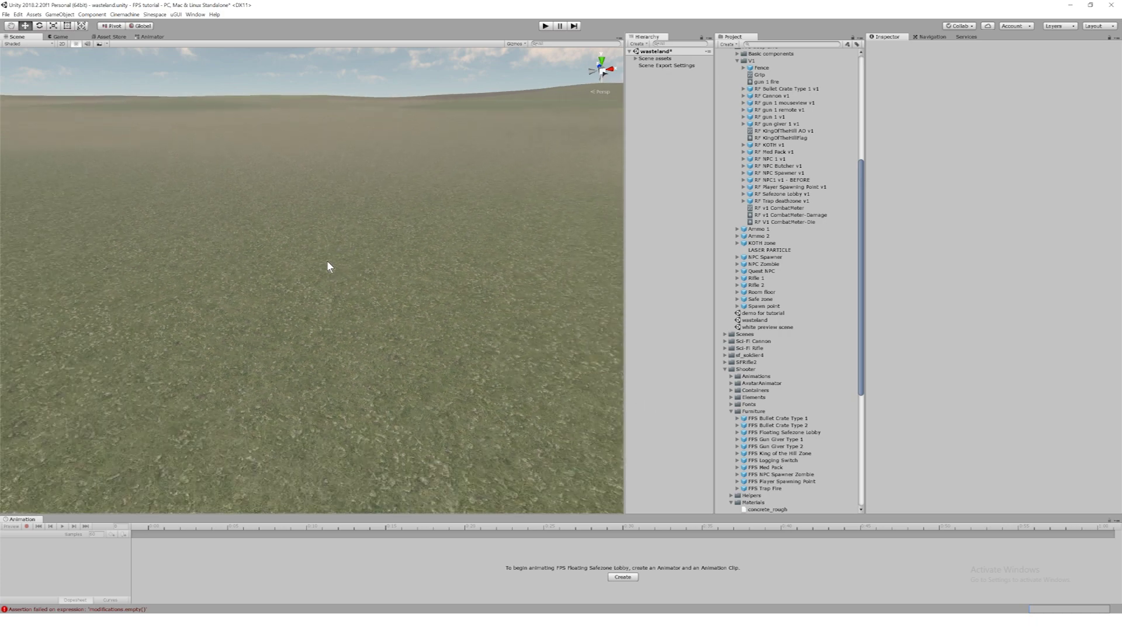
pyautogui.moveTo(275, 227); pyautogui.dragTo(309, 335, button='right')
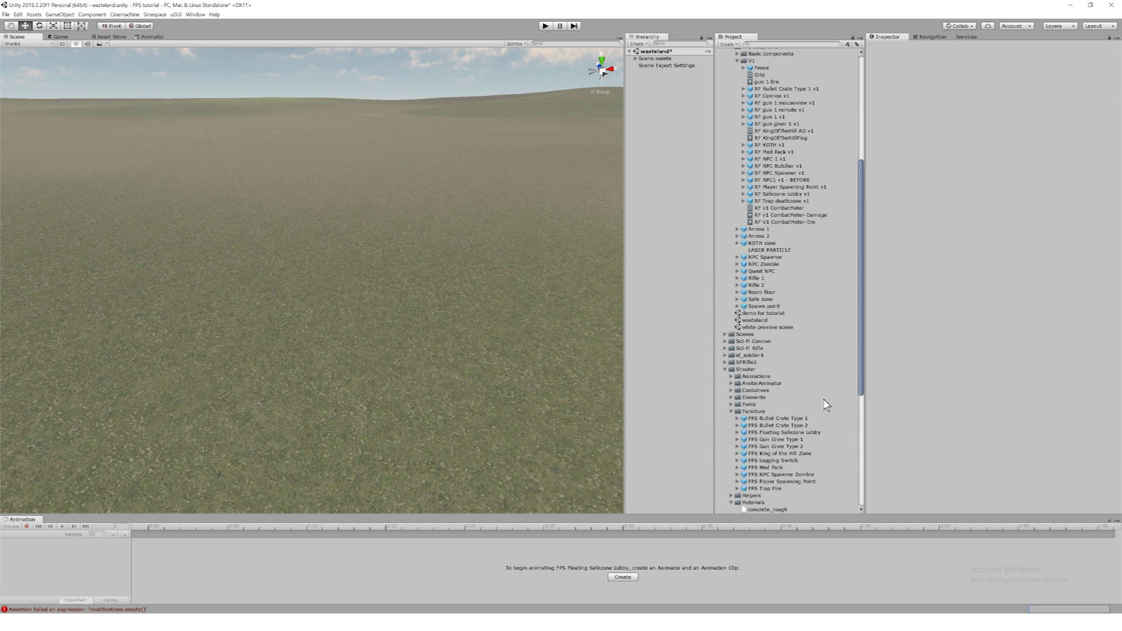
pyautogui.scroll(-3, 826, 404)
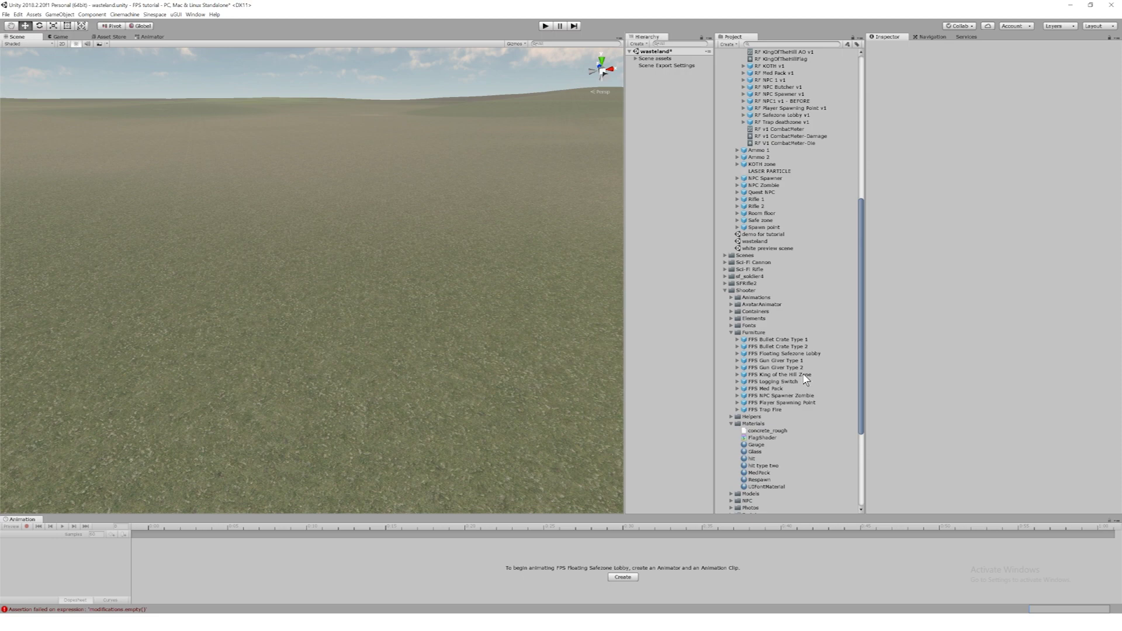
pyautogui.moveTo(806, 354); pyautogui.dragTo(247, 273)
pyautogui.scroll(-5, 258, 272)
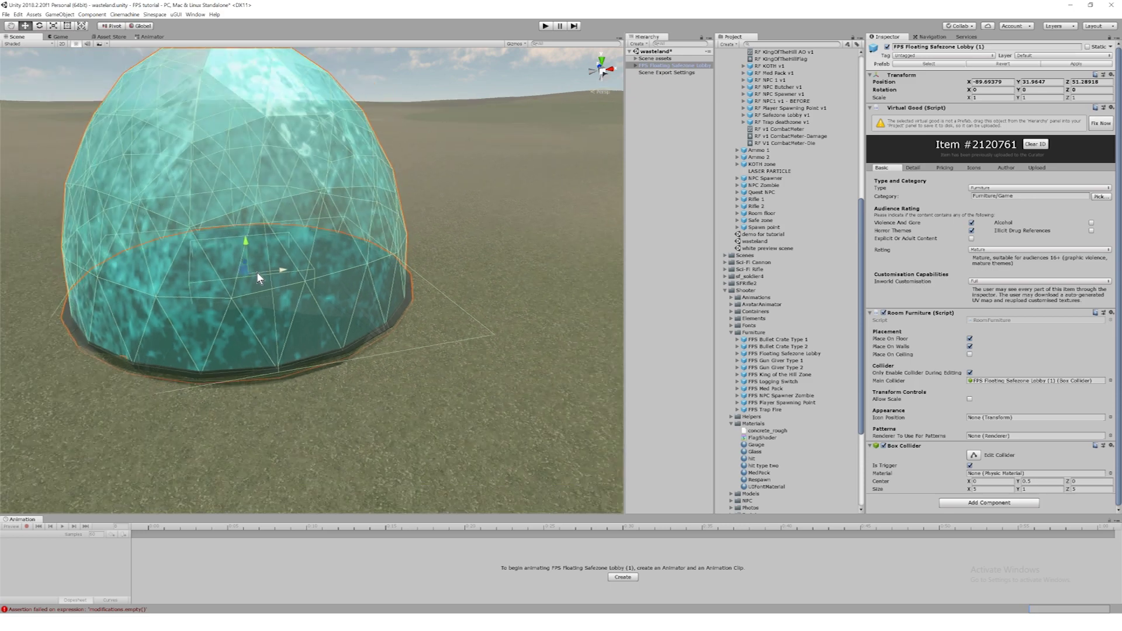
pyautogui.press('q')
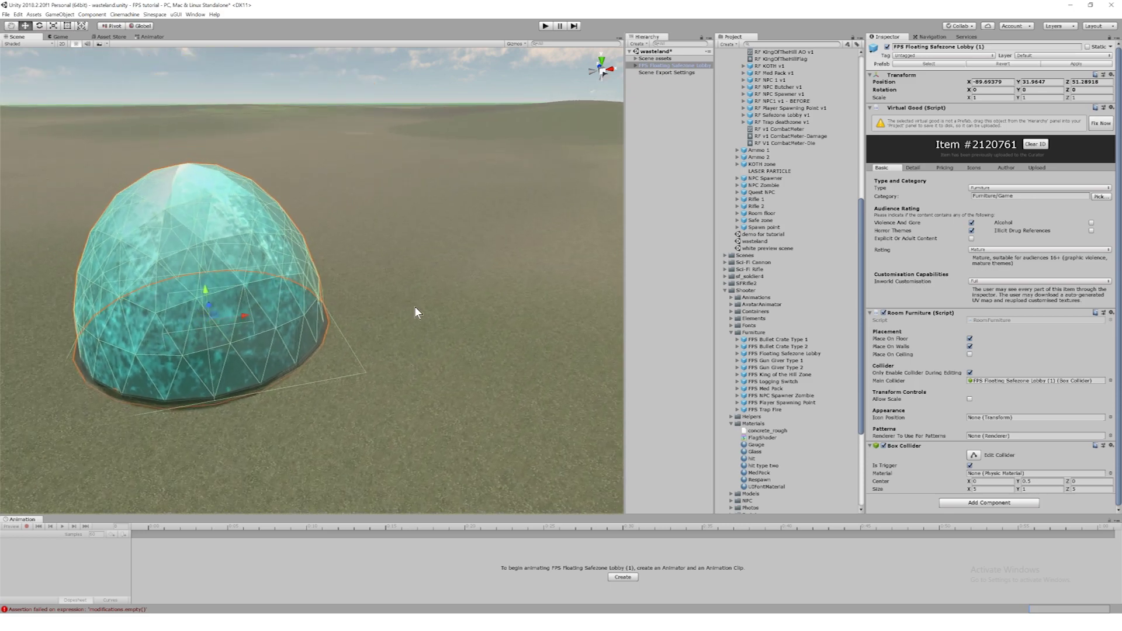
pyautogui.scroll(-3, 416, 309)
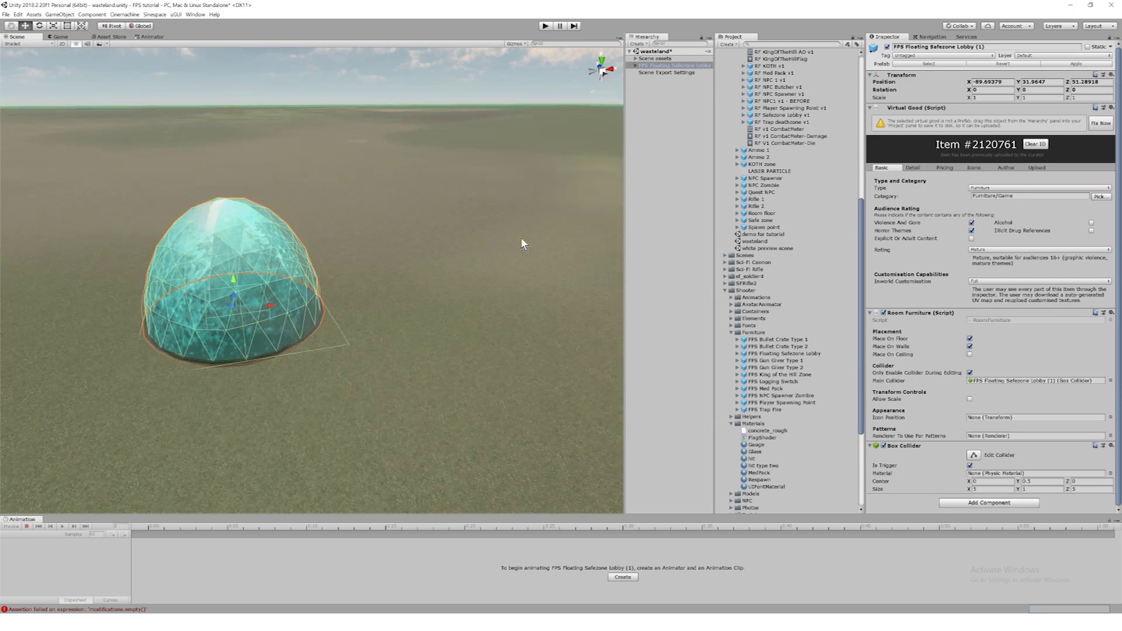
# Step: Expand the safezone lobby's object hierarchy, move the lobby to X -92.77 and Z 50.4, and raise it above the ground
pyautogui.click(635, 65)
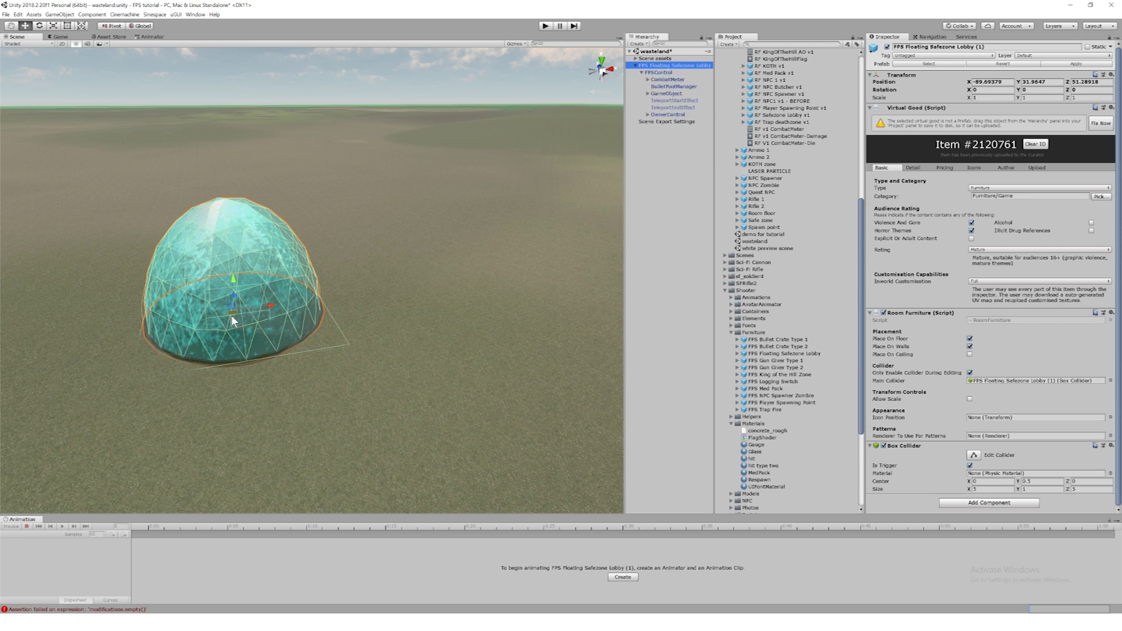
pyautogui.moveTo(231, 320); pyautogui.dragTo(207, 321)
pyautogui.scroll(-3, 392, 248)
pyautogui.moveTo(387, 231); pyautogui.dragTo(349, 299, button='middle')
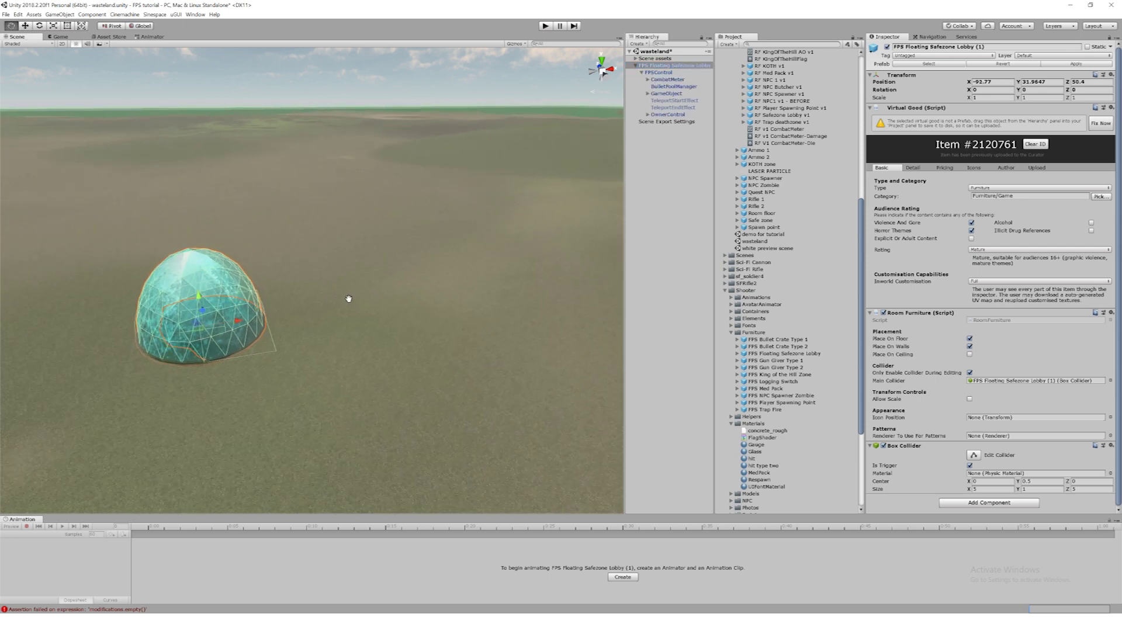
pyautogui.keyDown('alt'); pyautogui.moveTo(349, 298); pyautogui.dragTo(327, 291); pyautogui.keyUp('alt')
pyautogui.moveTo(180, 309); pyautogui.dragTo(173, 249)
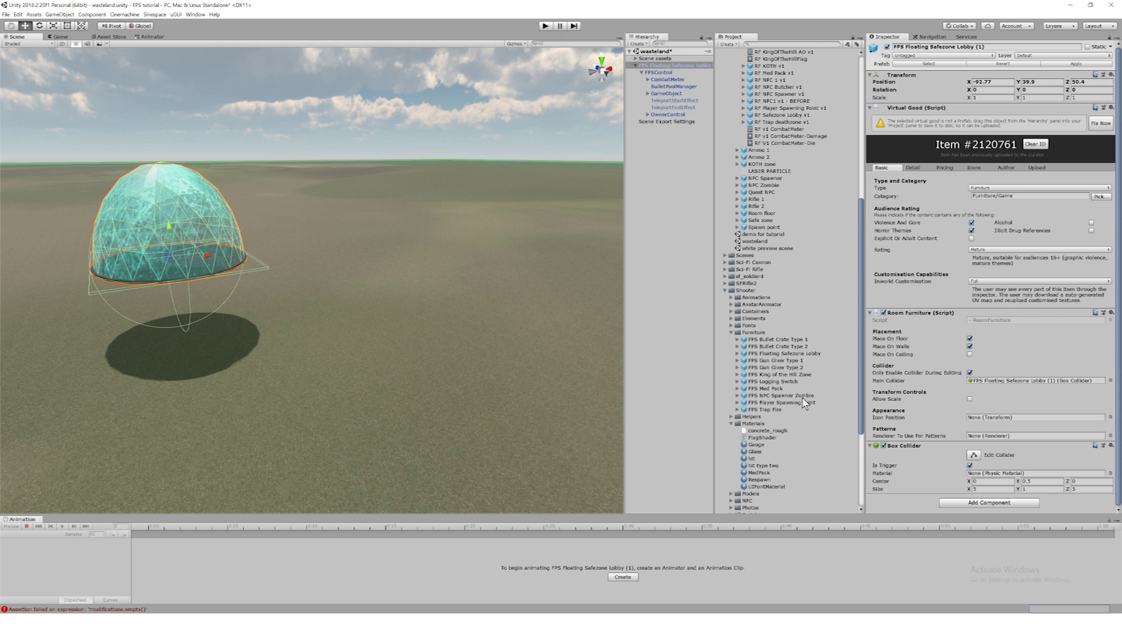
# Step: Place the FPS NPC Spawner Zombie prefab on the ground near the floating lobby and frame it
pyautogui.moveTo(772, 395); pyautogui.dragTo(463, 399)
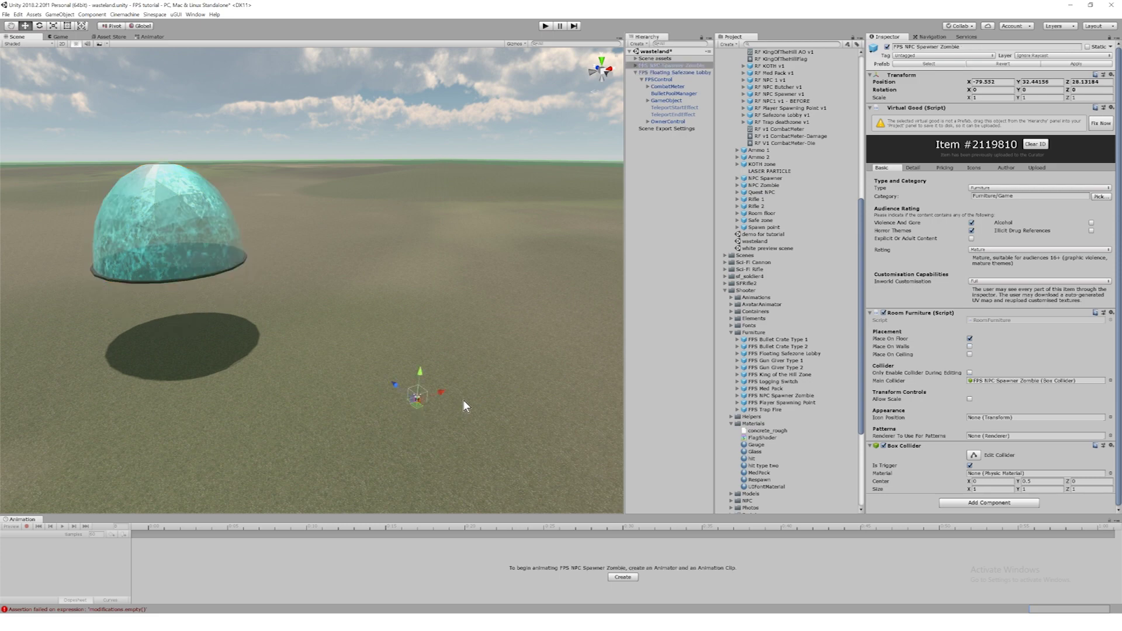
pyautogui.press('f')
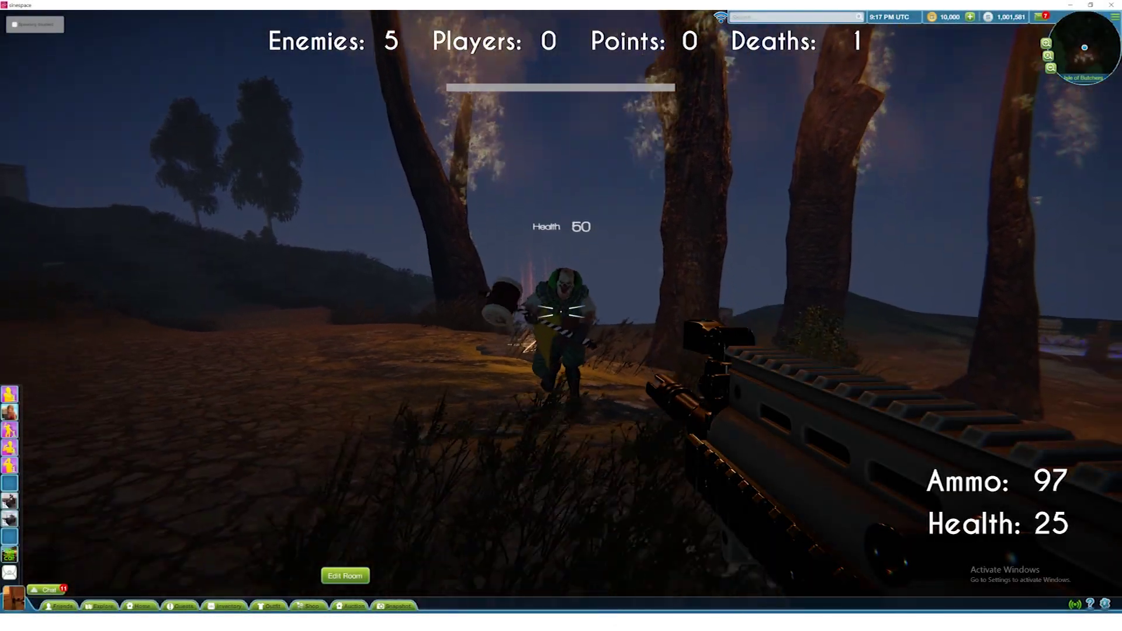
# Step: In Sinespace, shoot the approaching hammer-wielding butcher clown with the rifle
pyautogui.click(560, 314)
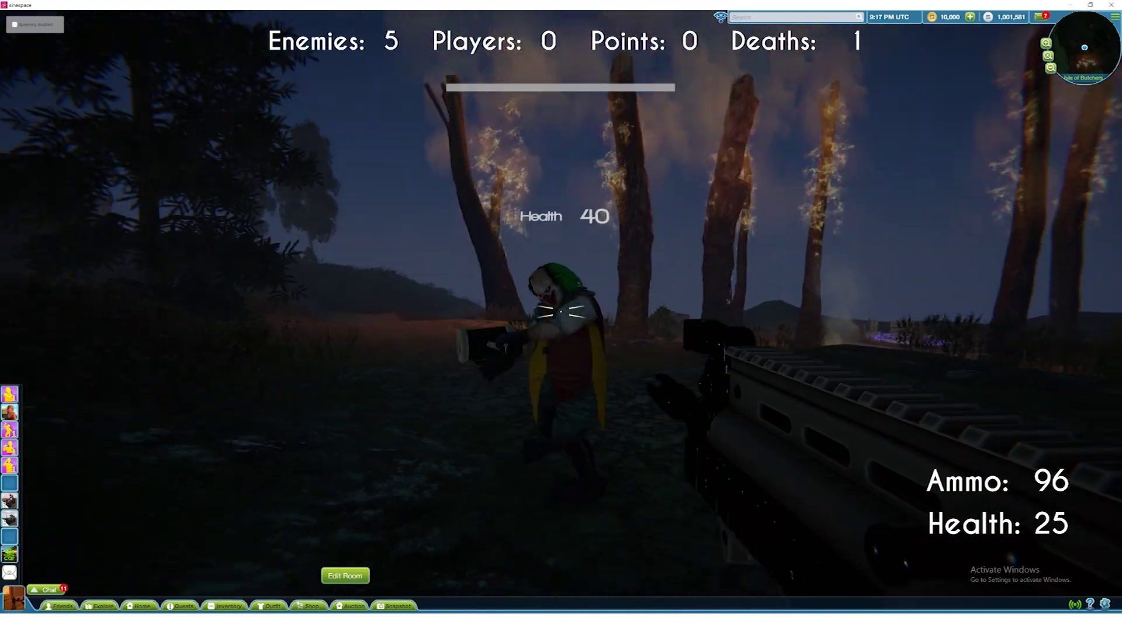
pyautogui.click(560, 314)
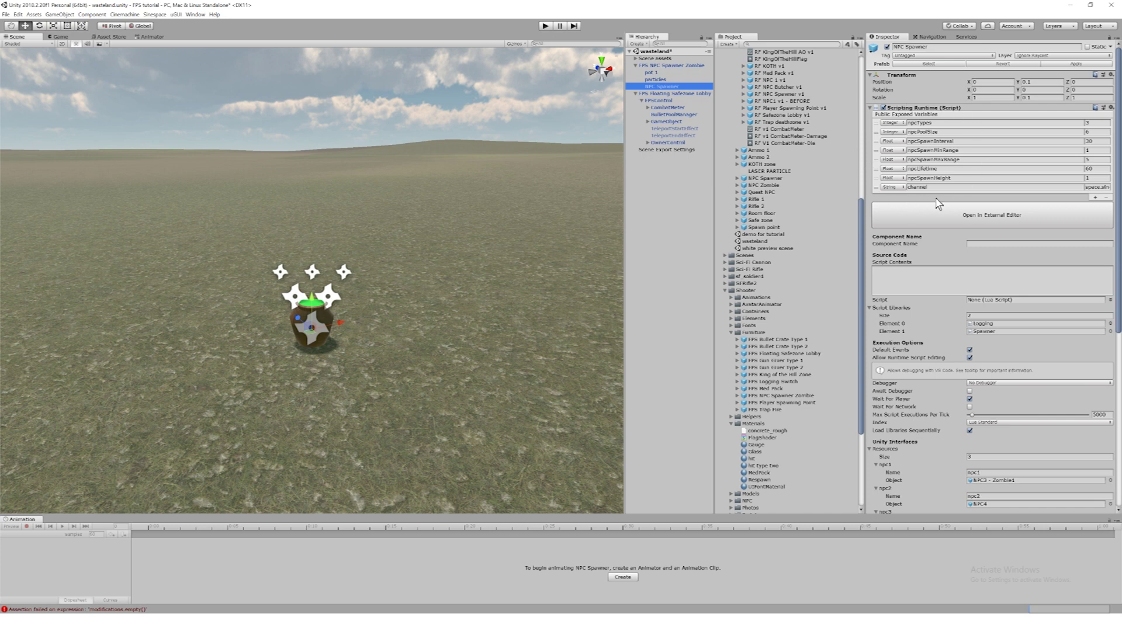
# Step: In Unity, try adding another exposed variable to the NPC Spawner's script, and remove it
pyautogui.click(1096, 199)
pyautogui.click(1096, 199)
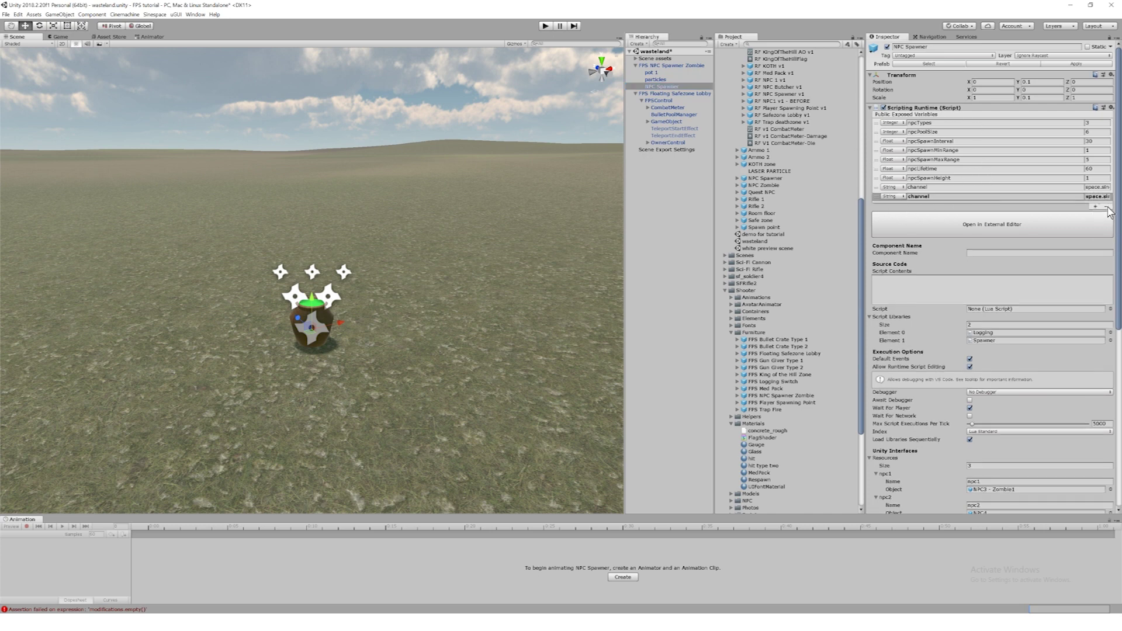
pyautogui.click(1106, 207)
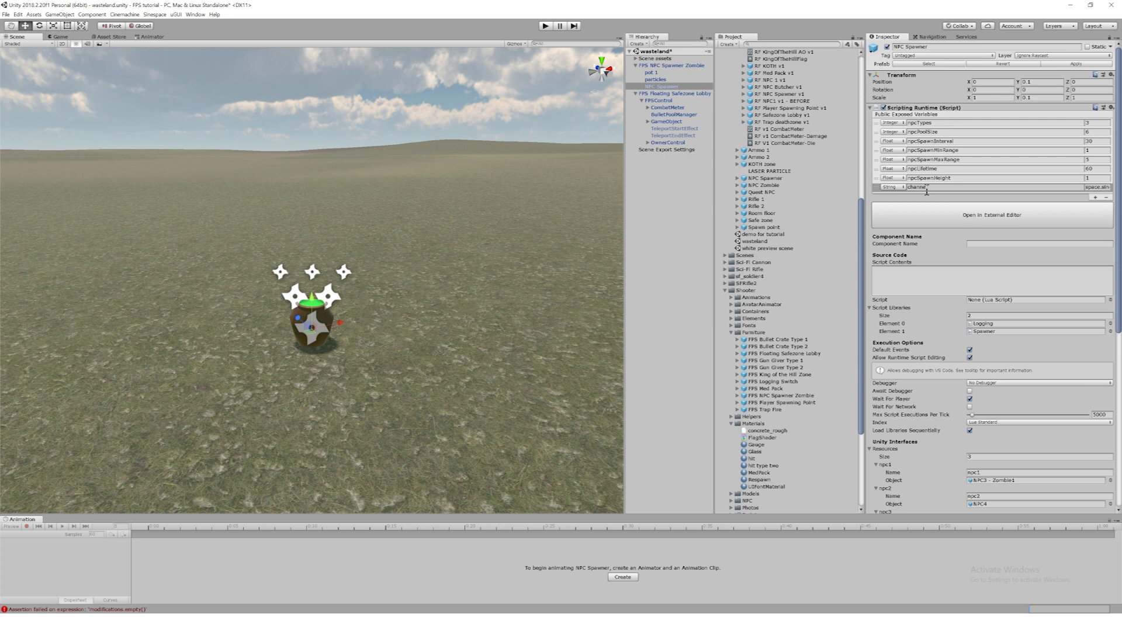
# Step: Lock the NPC Spawner's scripting component to show only its exposed variables, and unlock it again
pyautogui.scroll(-3, 994, 325)
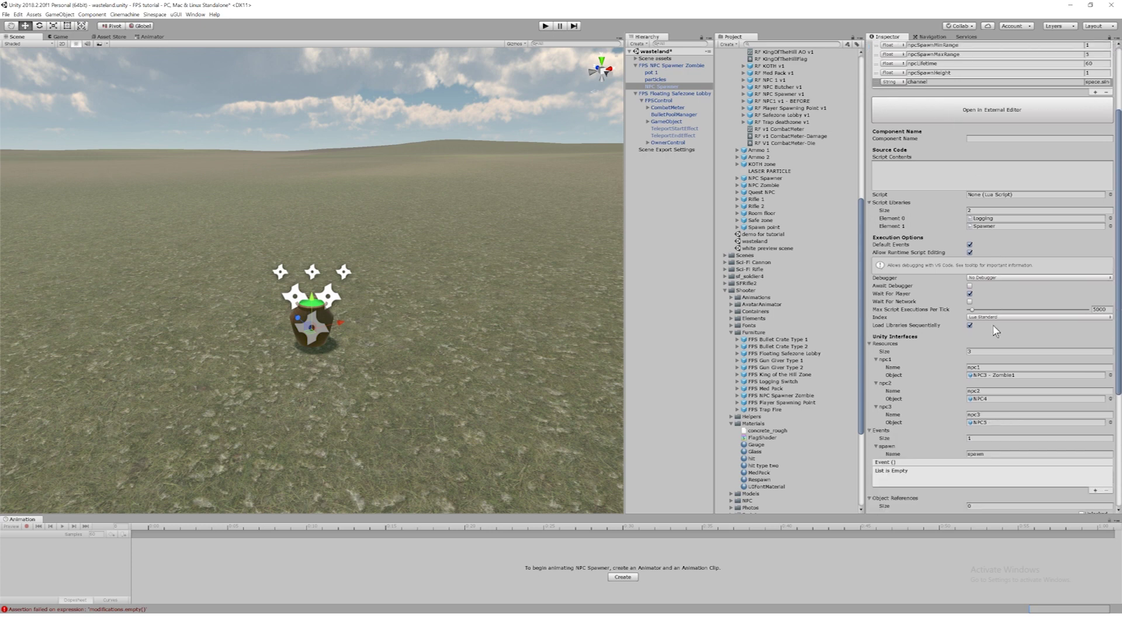
pyautogui.scroll(-3, 996, 331)
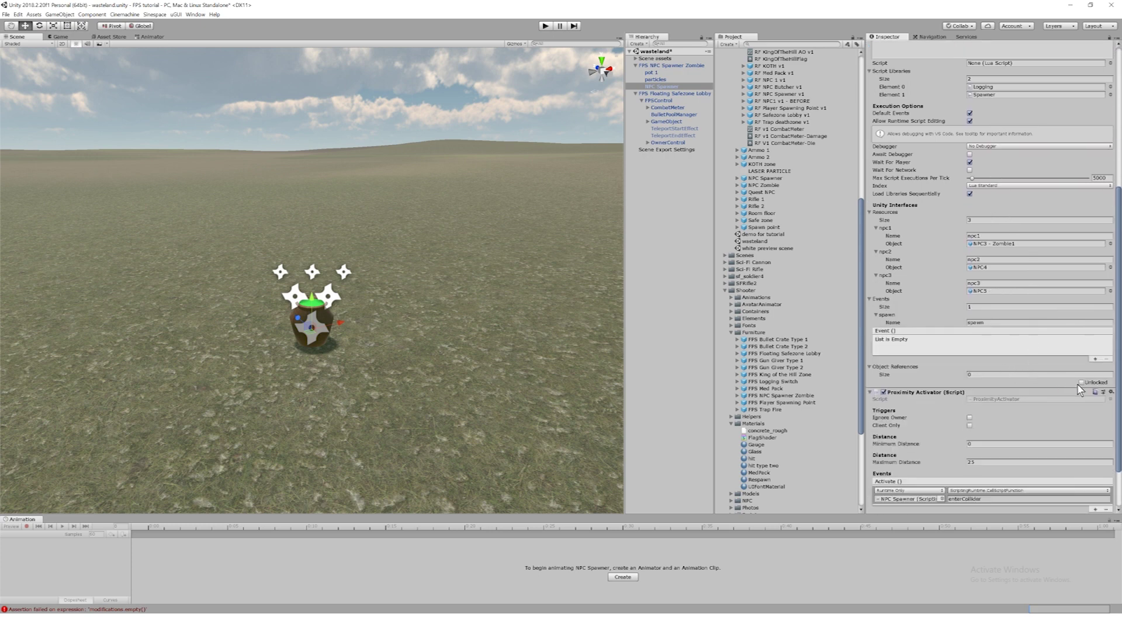
pyautogui.click(1082, 383)
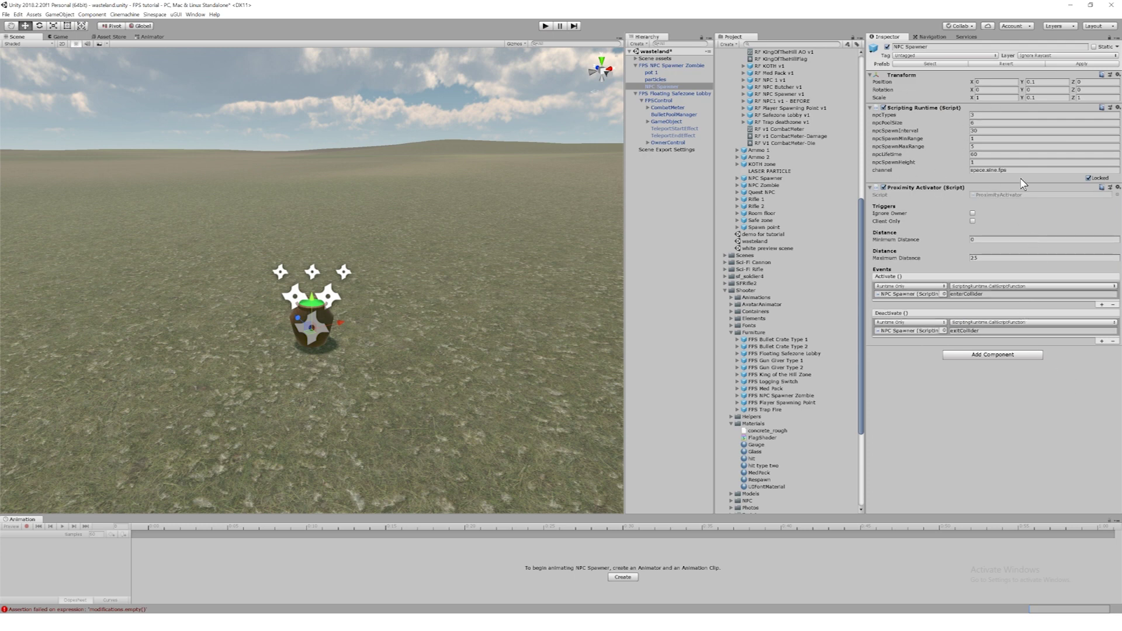
pyautogui.click(1089, 178)
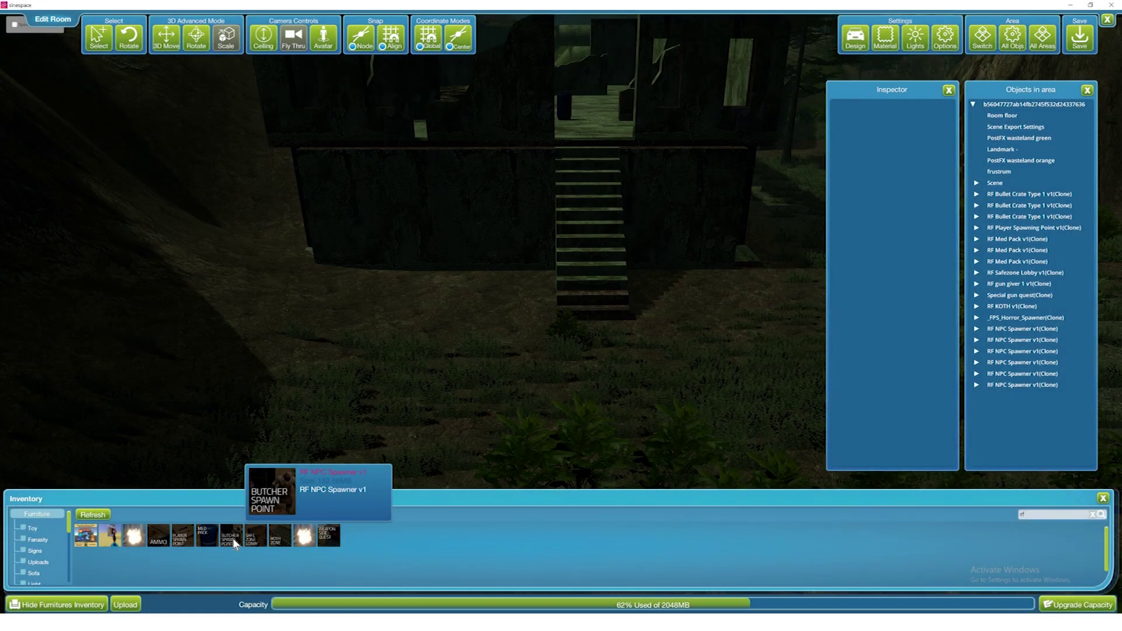
# Step: In the Sinespace room editor, place a butcher spawn point beside the staircase and expand its NPC Spawner child's scripting component
pyautogui.moveTo(249, 519); pyautogui.dragTo(465, 304)
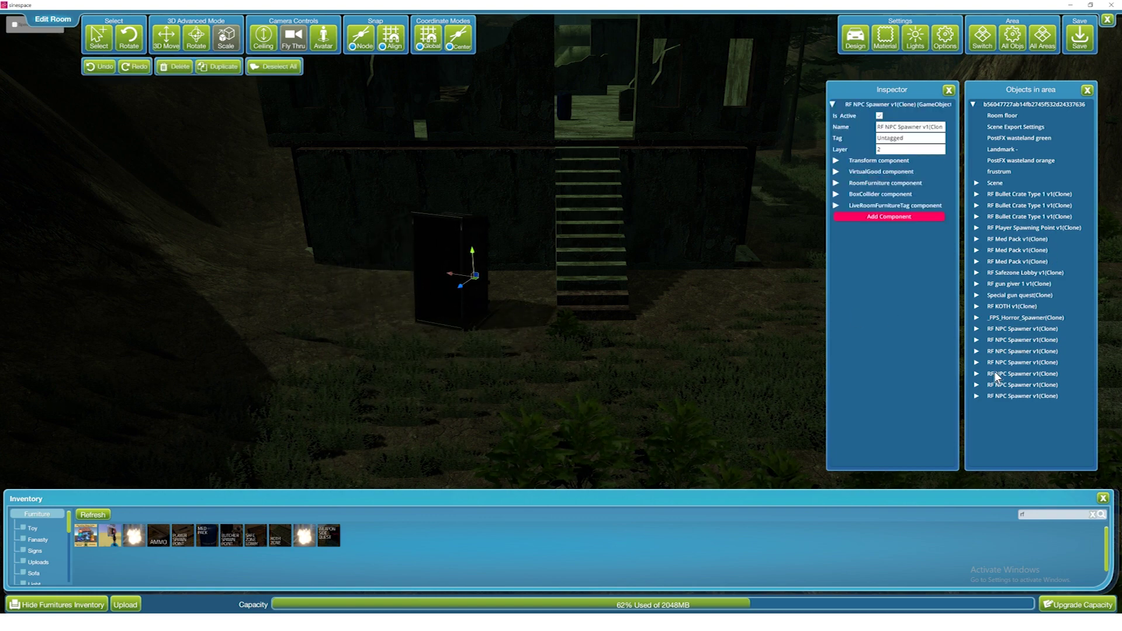
pyautogui.click(977, 396)
pyautogui.click(1011, 418)
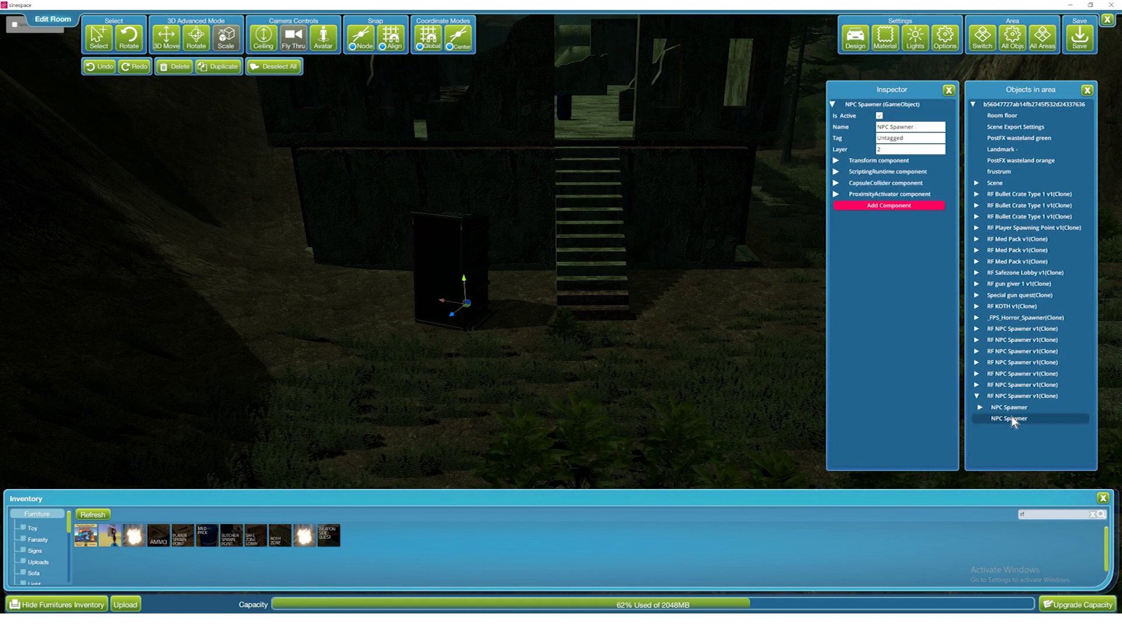
pyautogui.click(837, 172)
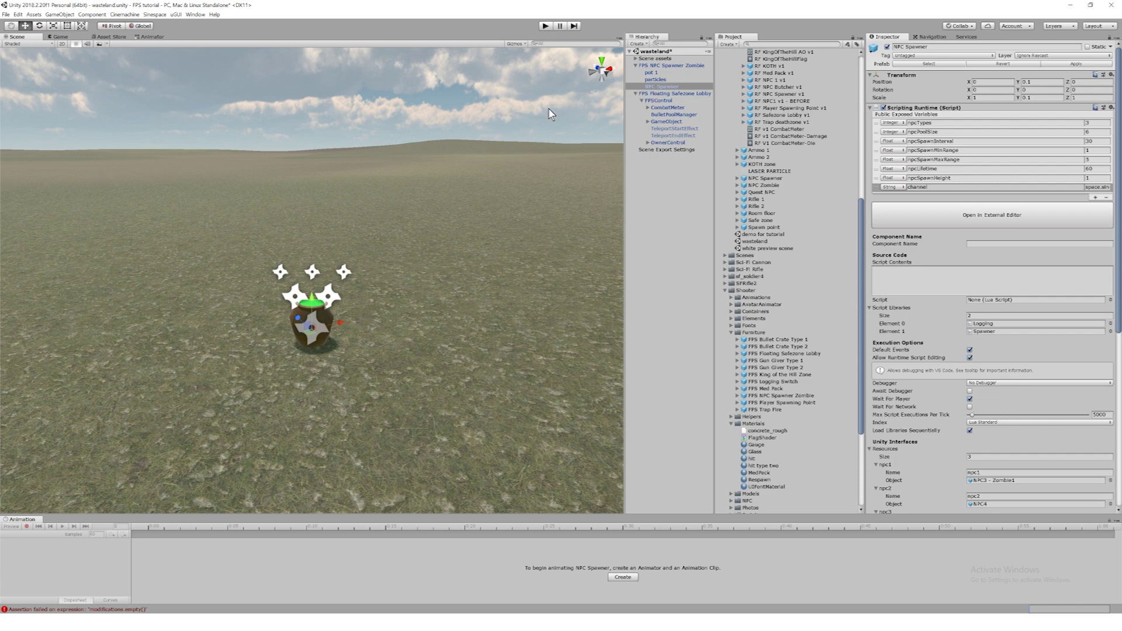
# Step: In Unity, collapse the zombie spawner and safezone lobby hierarchies, and select and frame the floating lobby
pyautogui.click(636, 95)
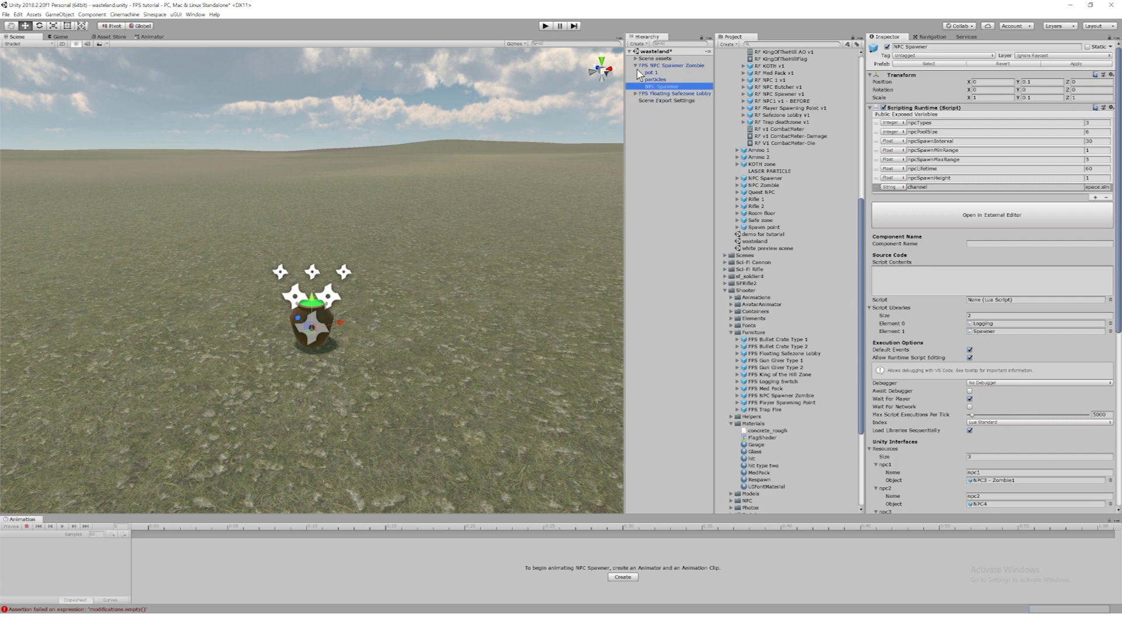
pyautogui.click(636, 66)
pyautogui.click(640, 72)
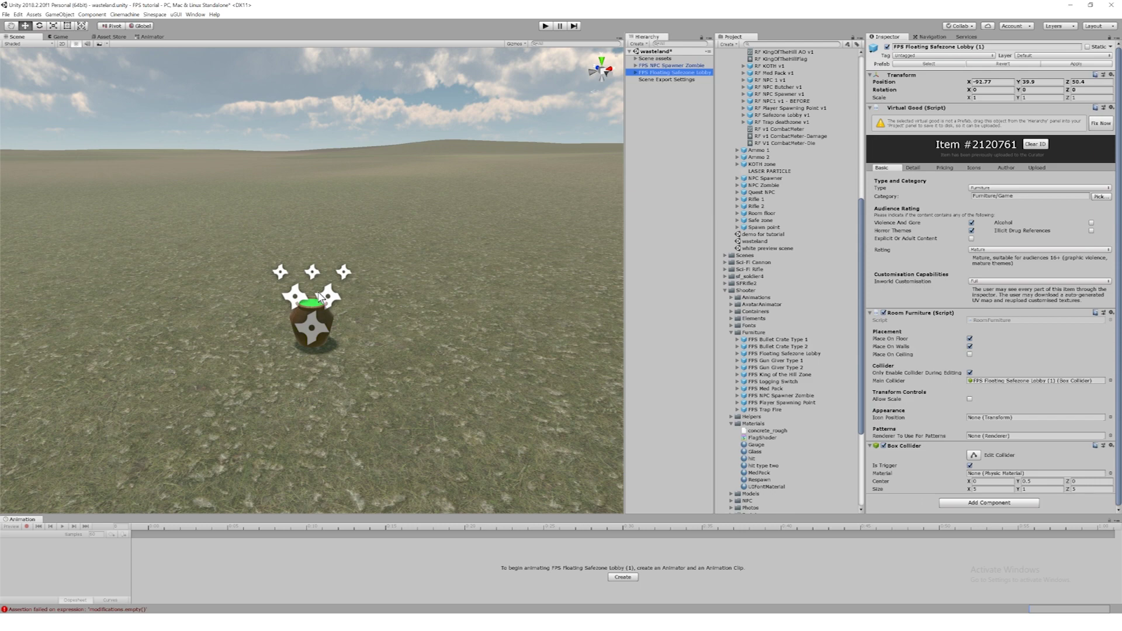
pyautogui.press('f')
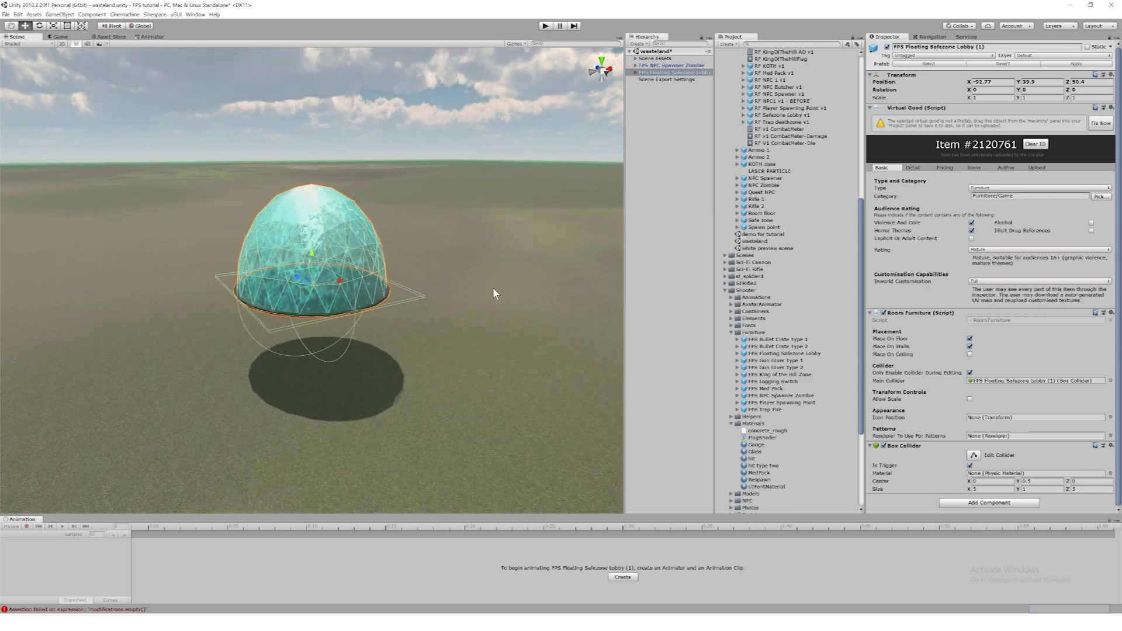
pyautogui.moveTo(493, 286); pyautogui.dragTo(699, 291, button='right')
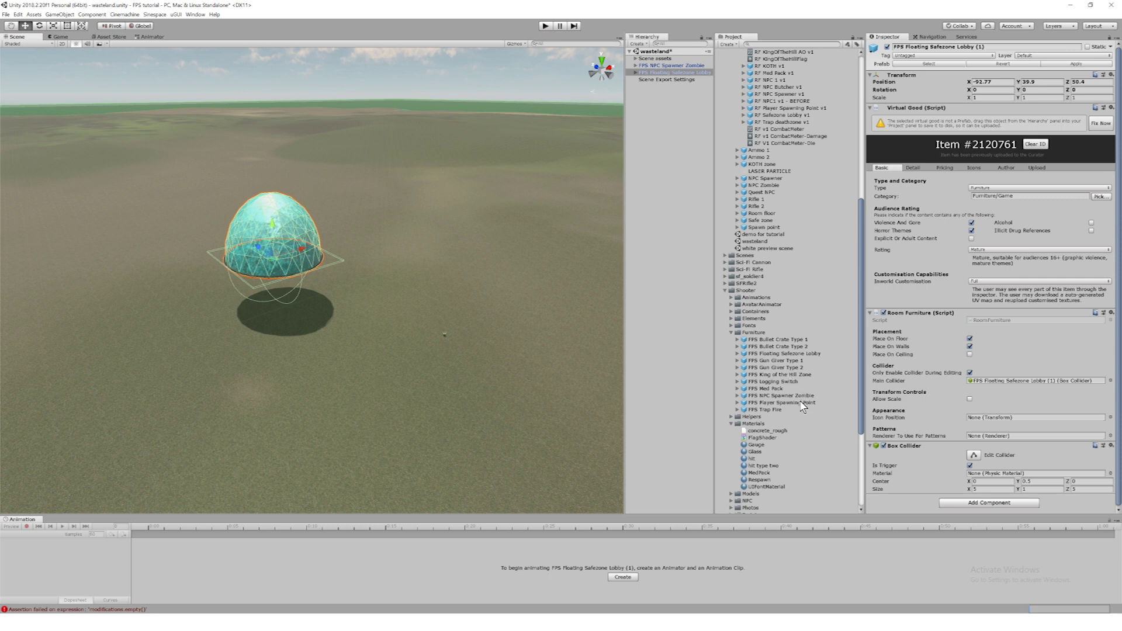
# Step: Place the FPS Player Spawning Point prefab on the ground in front of the lobby and duplicate it twice
pyautogui.moveTo(802, 406); pyautogui.dragTo(309, 381)
pyautogui.hotkey('ctrl', 'd')
pyautogui.hotkey('ctrl', 'd')
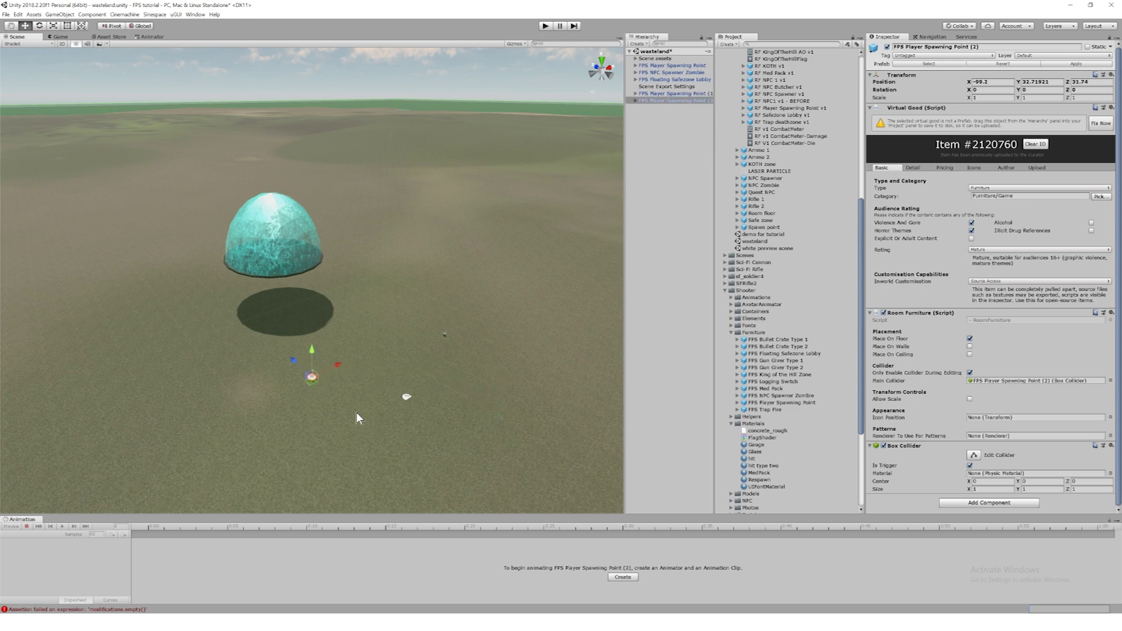
pyautogui.press('f')
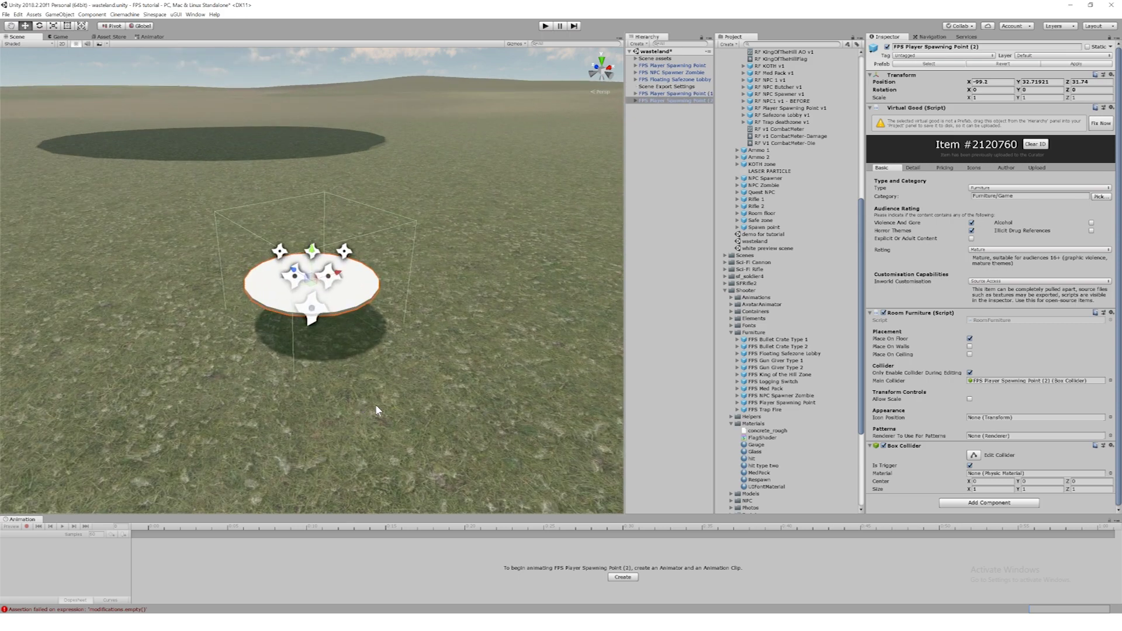
pyautogui.scroll(-5, 518, 364)
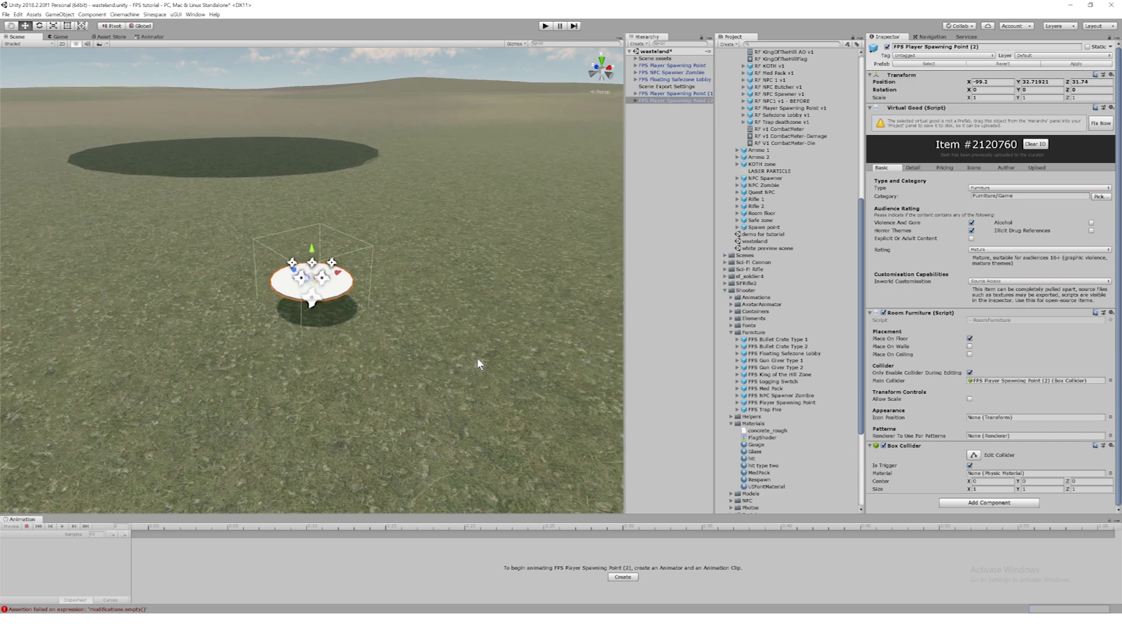
# Step: Place the FPS Gun Giver Type 1 prefab on the ground near the player spawning points and examine its GunGiver child's scripting component
pyautogui.scroll(-4, 476, 364)
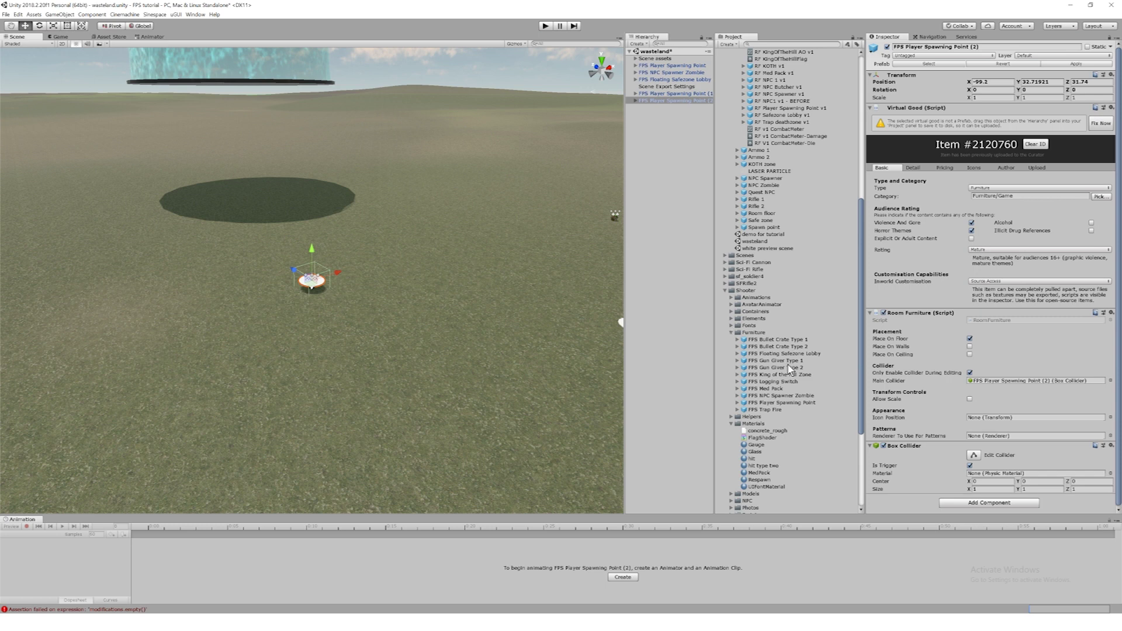
pyautogui.moveTo(776, 360); pyautogui.dragTo(431, 399)
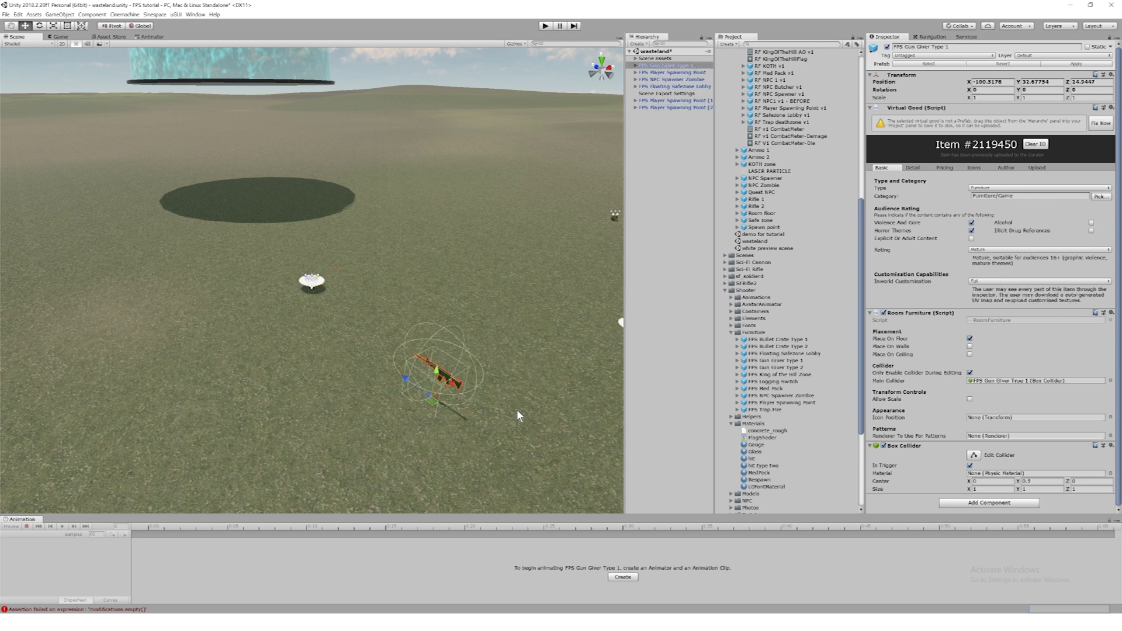
pyautogui.click(636, 65)
pyautogui.click(657, 80)
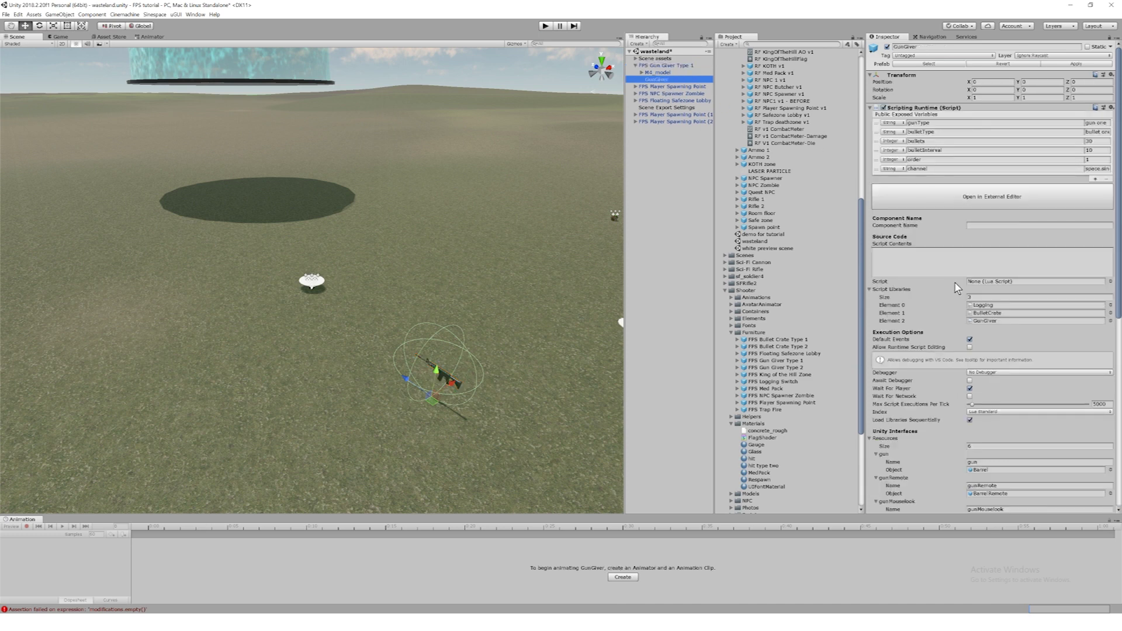
pyautogui.scroll(-5, 955, 284)
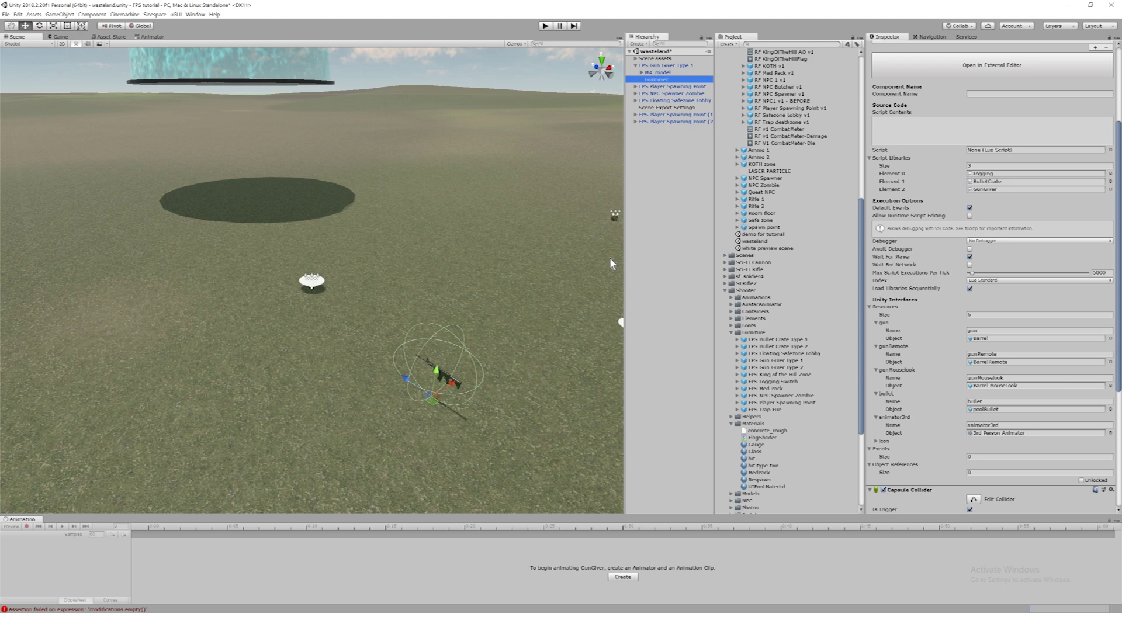
pyautogui.click(675, 66)
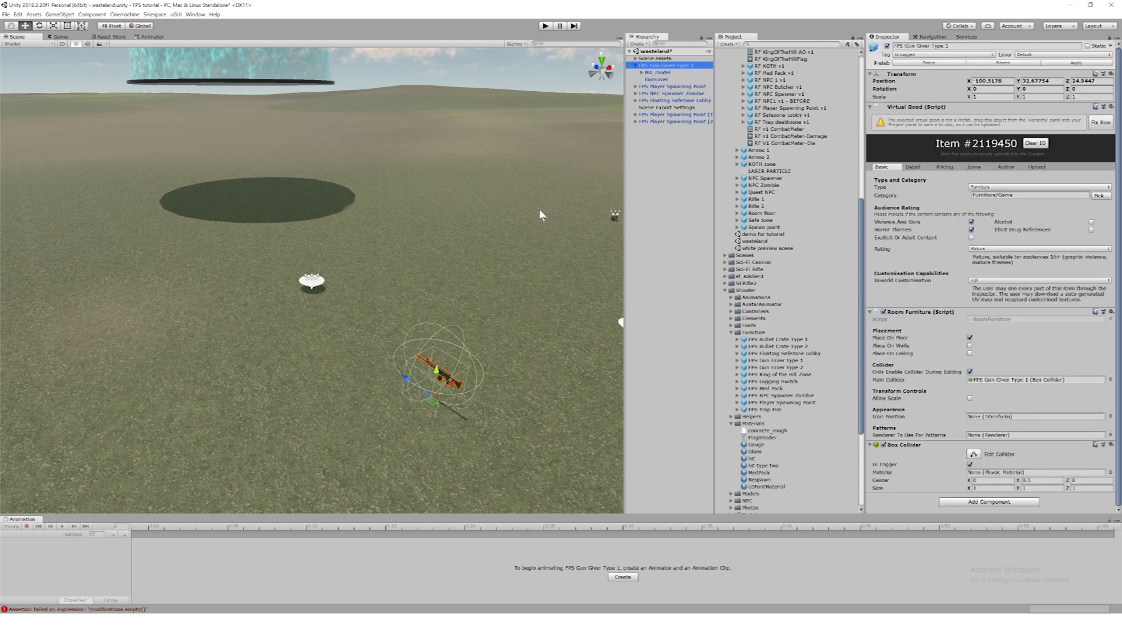
pyautogui.keyDown('alt'); pyautogui.moveTo(508, 278); pyautogui.dragTo(366, 263); pyautogui.keyUp('alt')
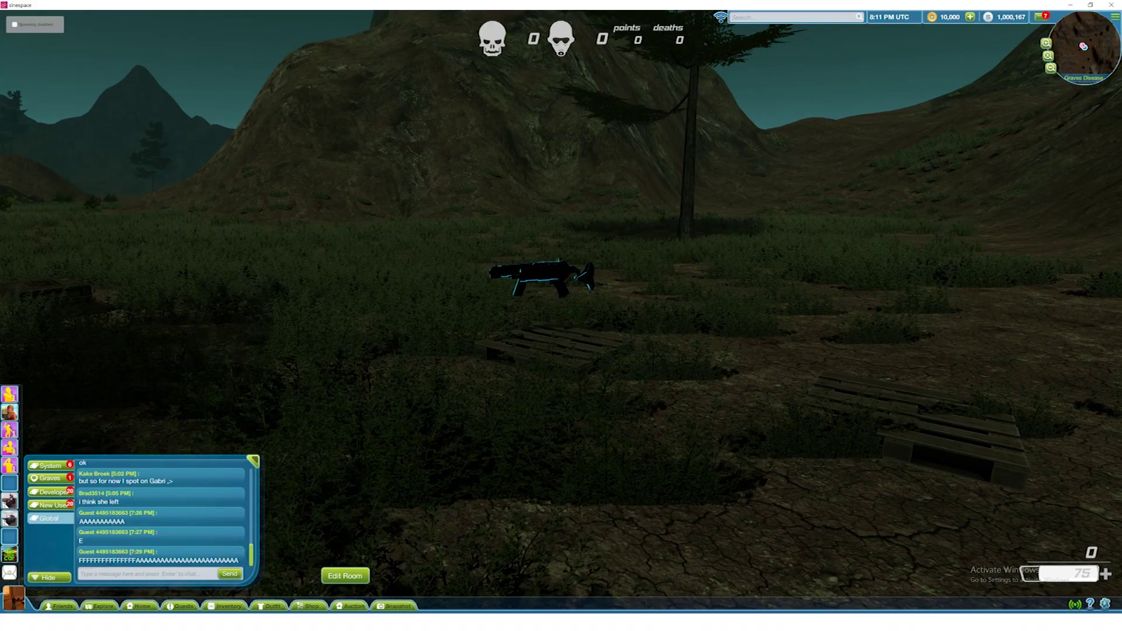
# Step: In Sinespace, walk into the floating rifle to pick it up, turn toward the ruined buildings and fire
pyautogui.press('w')
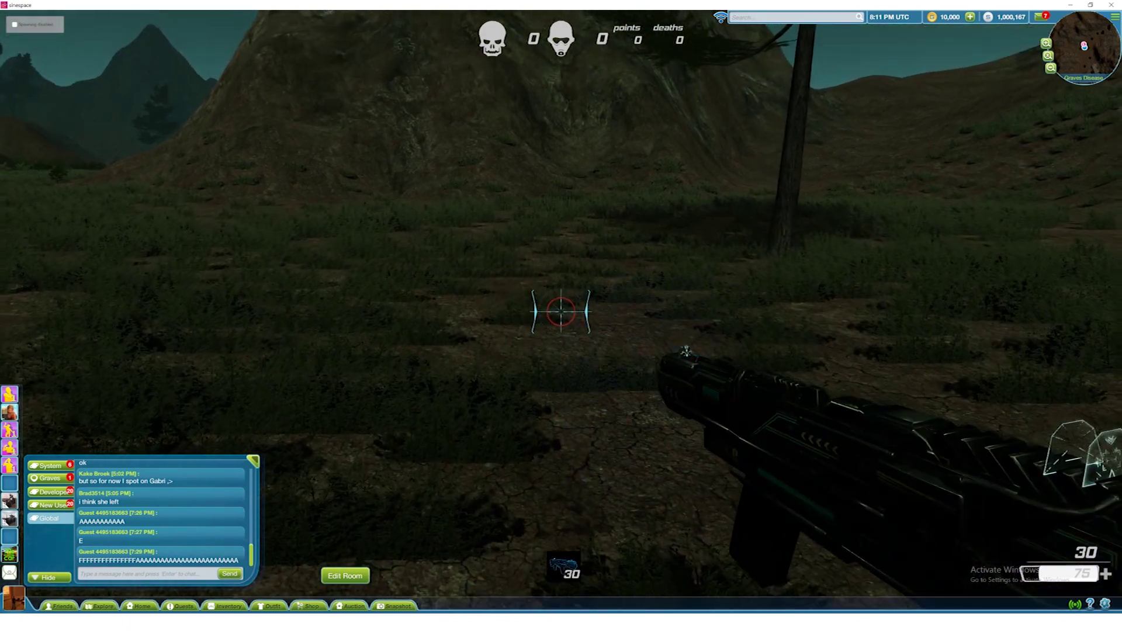
pyautogui.press('a')
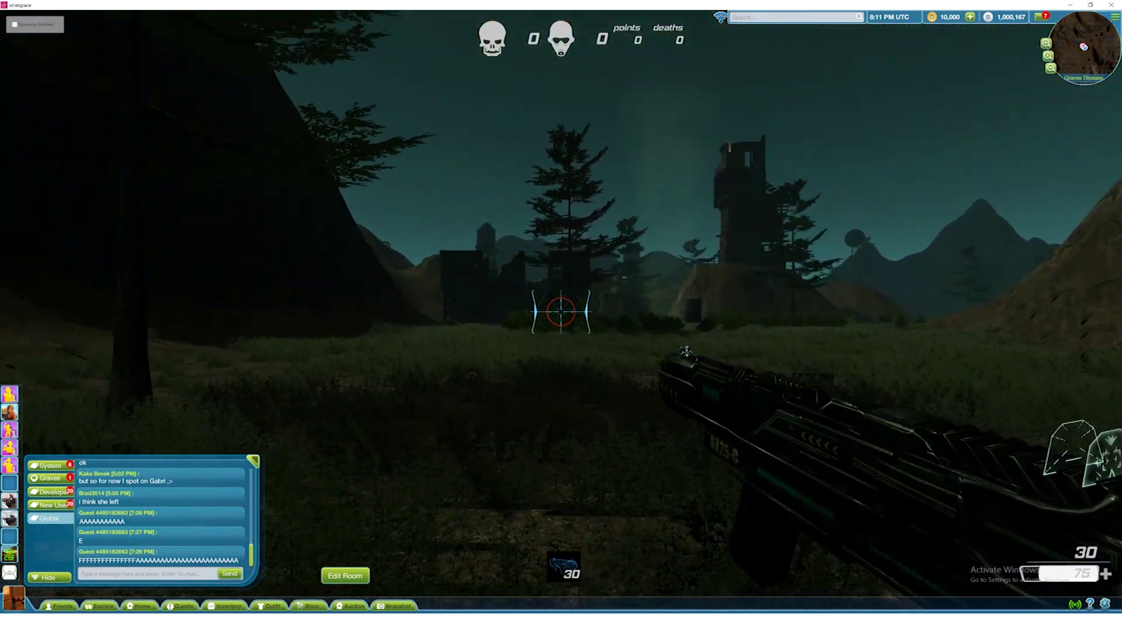
pyautogui.click(561, 311)
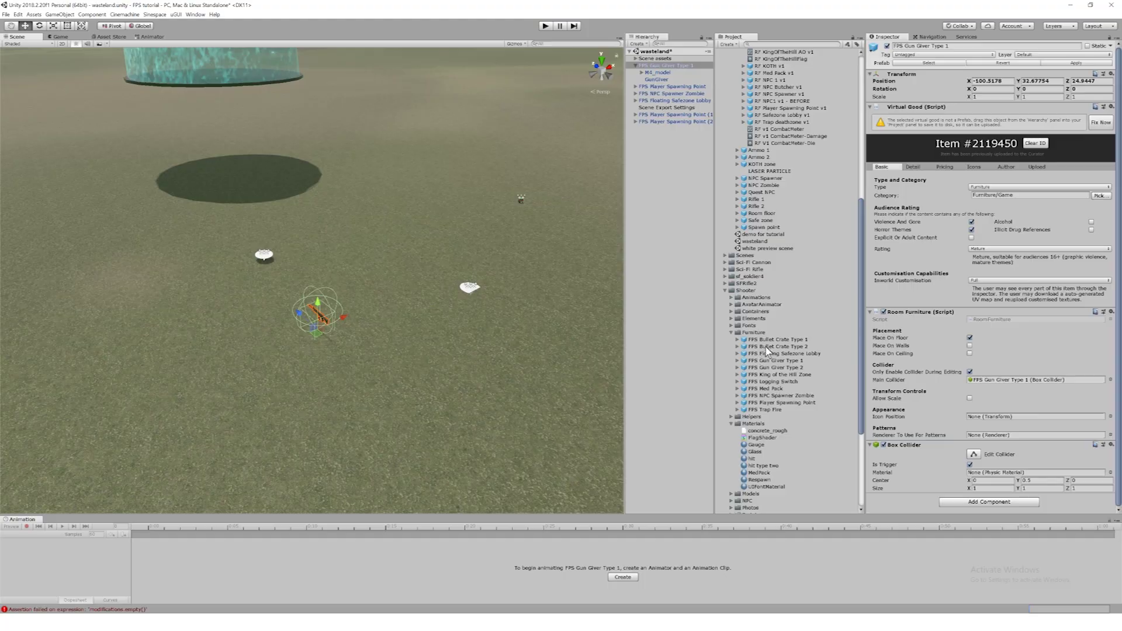
# Step: In Unity, place the FPS Med Pack prefab on the ground near the rifle and show its Med Pack child's scripting component
pyautogui.moveTo(772, 388); pyautogui.dragTo(470, 427)
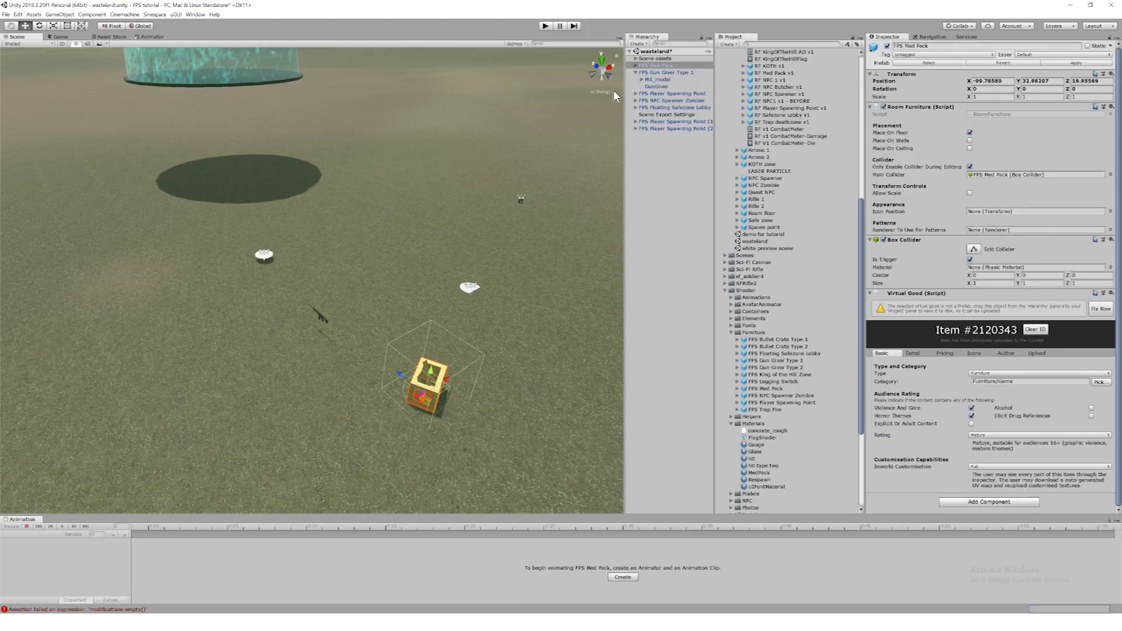
pyautogui.click(635, 66)
pyautogui.click(657, 79)
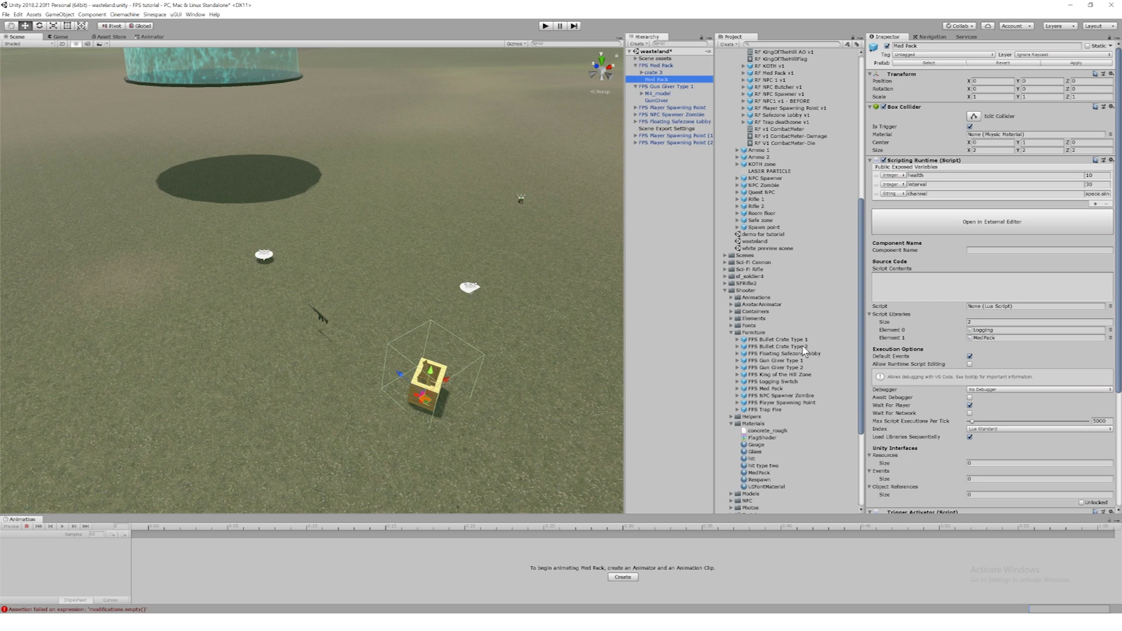
# Step: Place the FPS Bullet Crate Type 1 prefab on the other side of the rifle and show its Bullet Crate child's components
pyautogui.moveTo(654, 389); pyautogui.dragTo(265, 386)
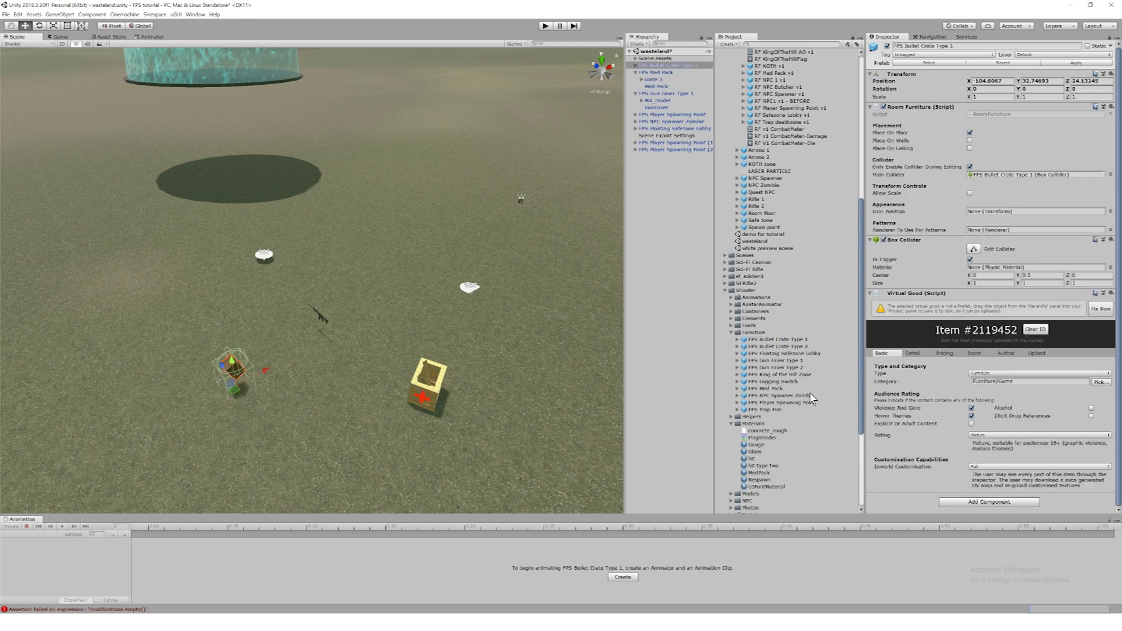
pyautogui.click(638, 66)
pyautogui.click(636, 65)
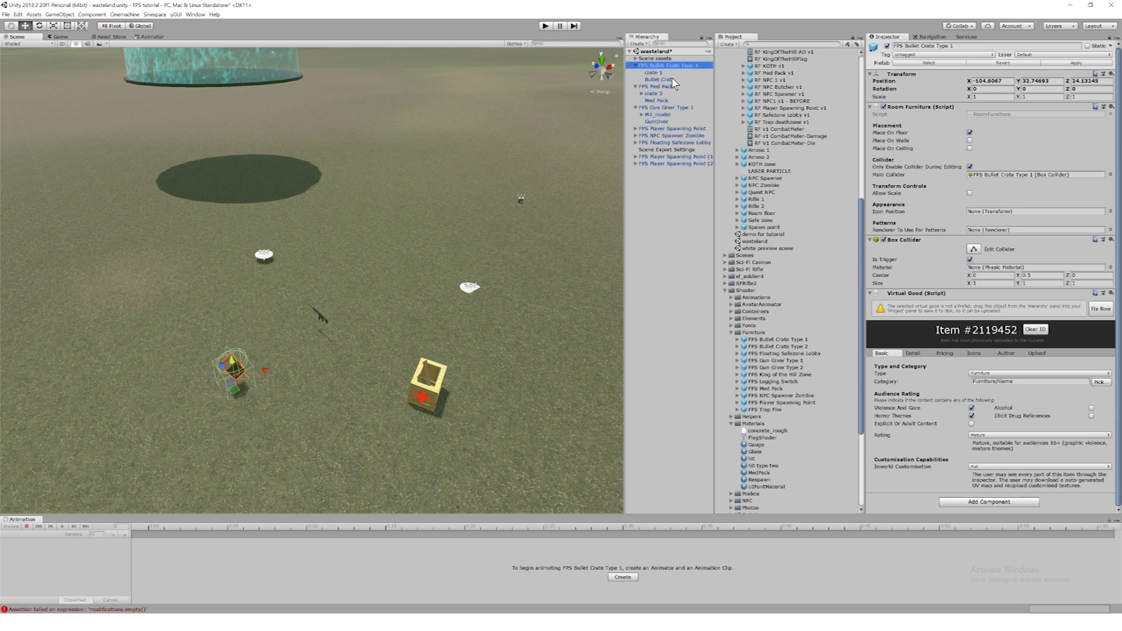
pyautogui.click(671, 78)
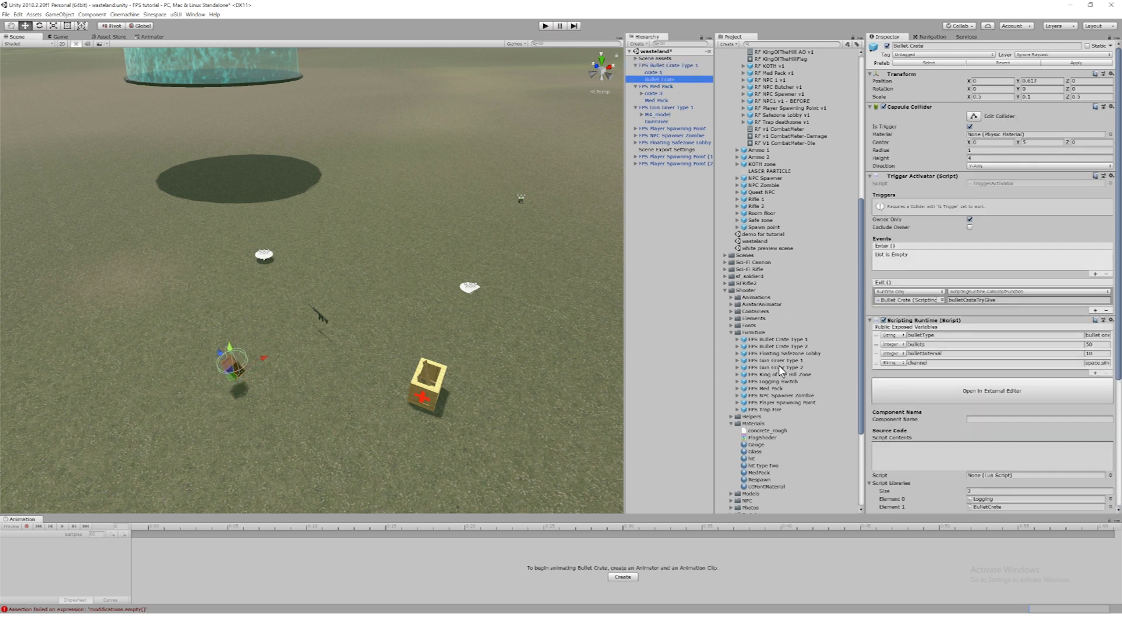
# Step: Place the FPS King of the Hill Zone prefab beyond the bullet crate and show its King of the Hill zone child's exposed variables
pyautogui.moveTo(796, 375); pyautogui.dragTo(29, 309)
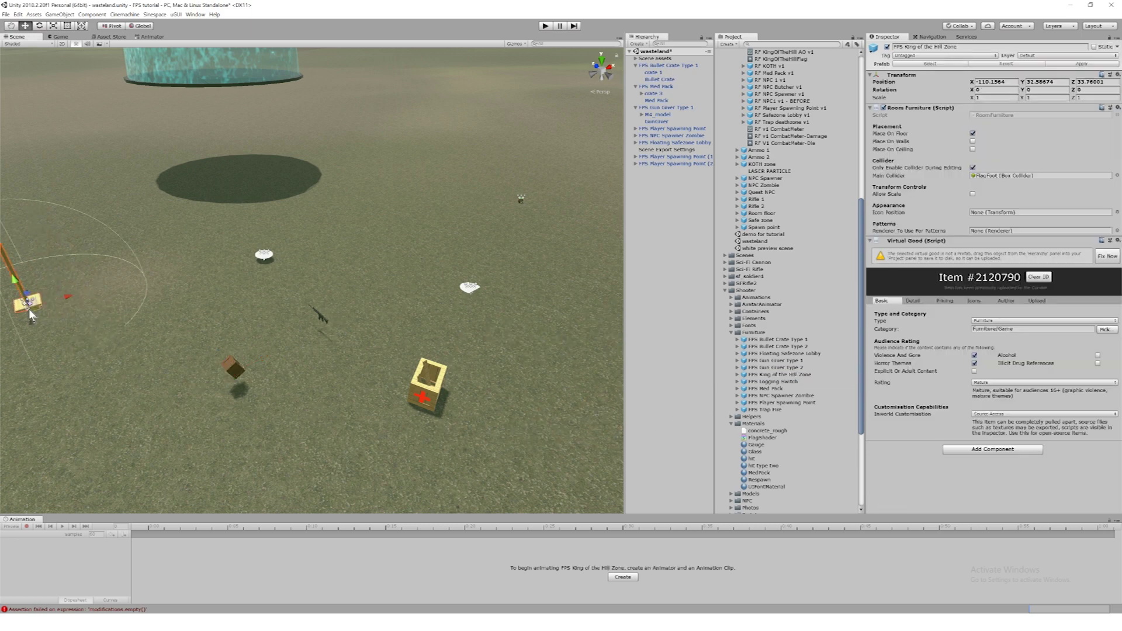
pyautogui.scroll(-3, 32, 313)
pyautogui.scroll(-2, 92, 348)
pyautogui.click(108, 394)
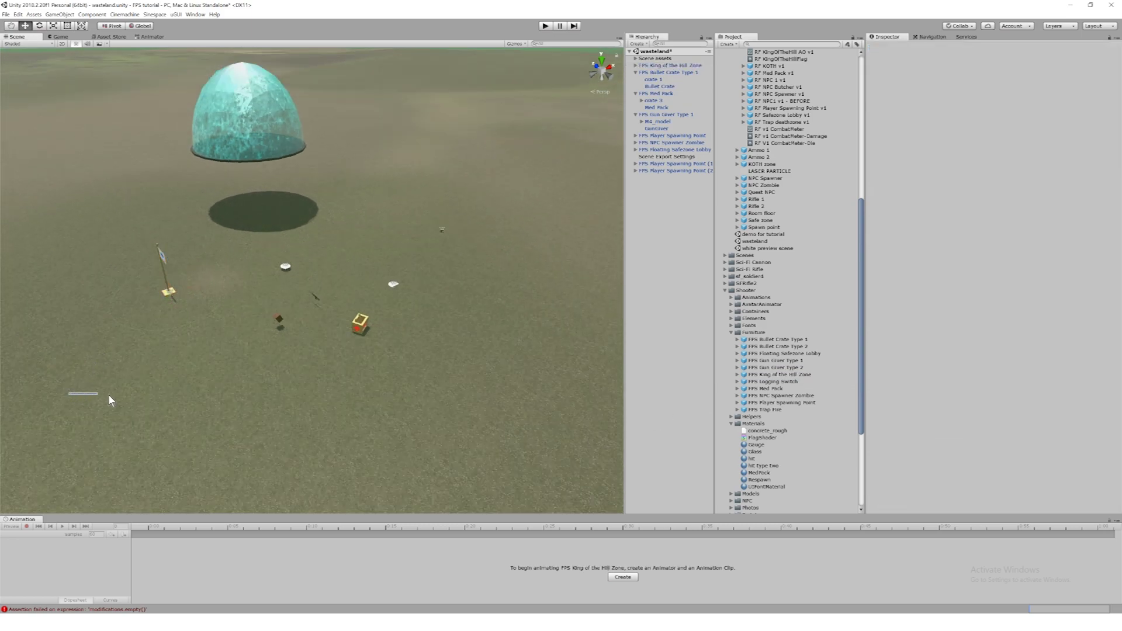
pyautogui.keyDown('alt'); pyautogui.moveTo(165, 388); pyautogui.dragTo(211, 360); pyautogui.keyUp('alt')
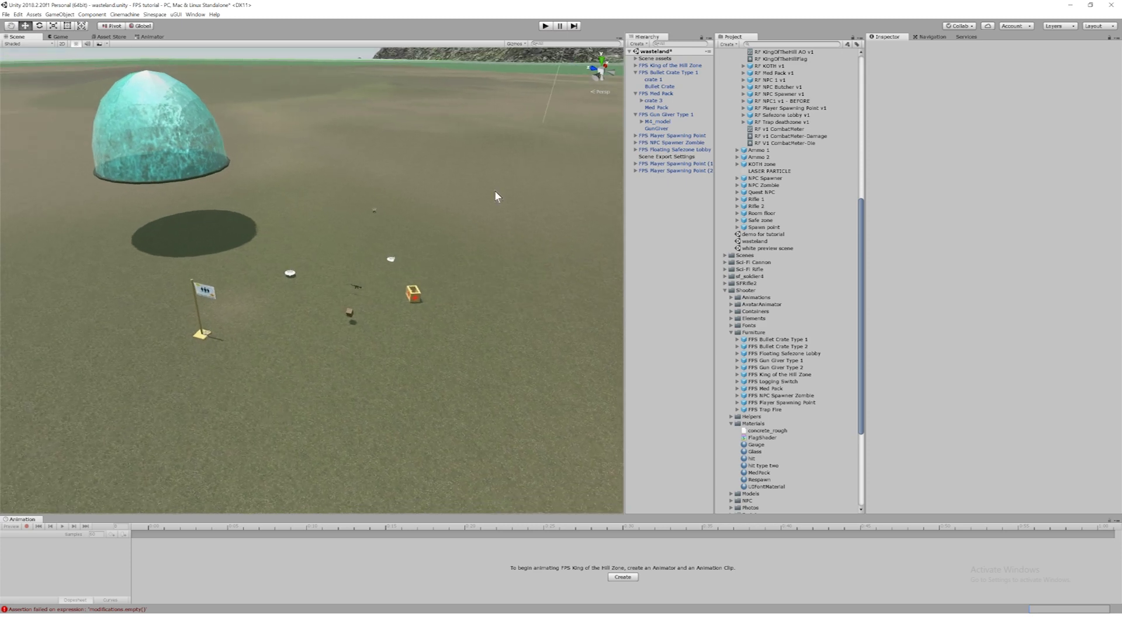
pyautogui.click(636, 65)
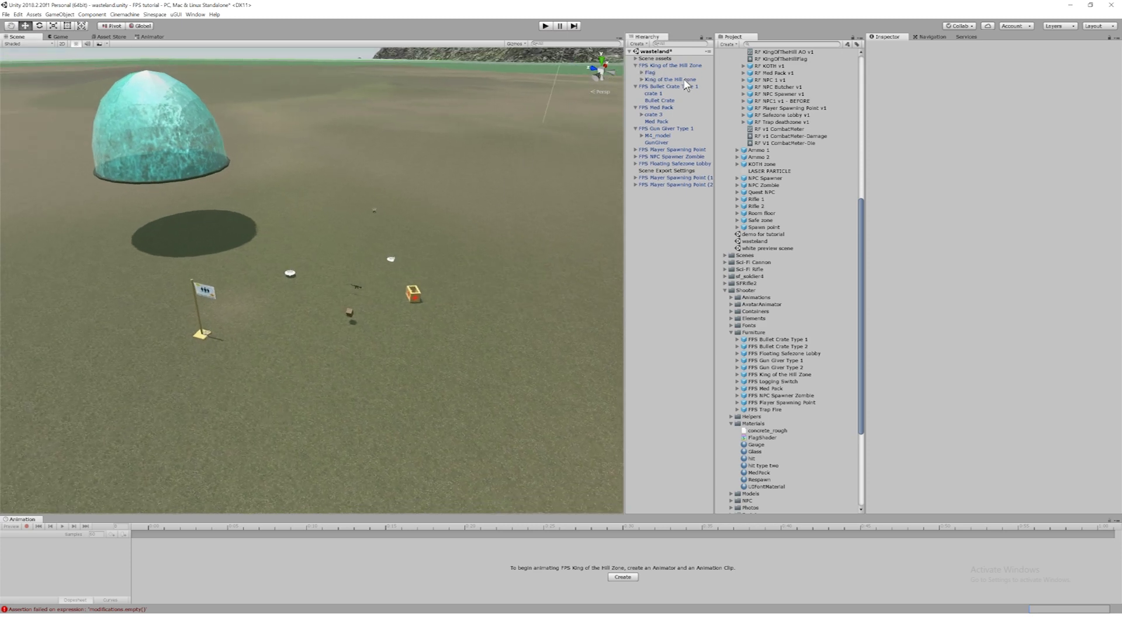
pyautogui.click(683, 79)
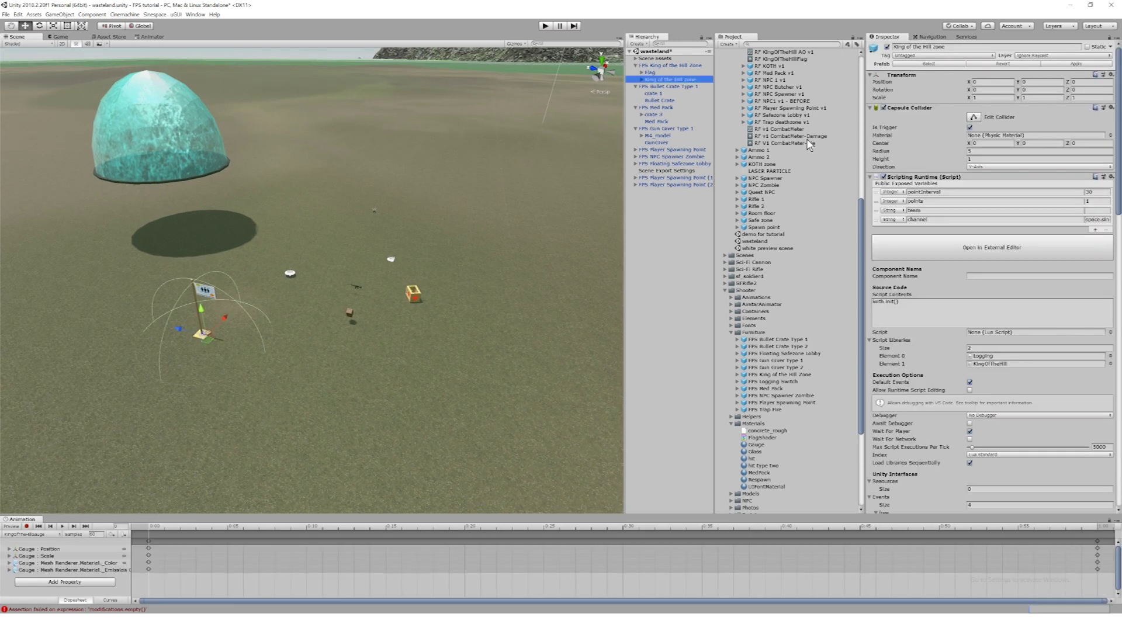
# Step: Place the RF Cannon v1 prefab on the ground and move it to about X -121.7, Z 15.93, away from the other props
pyautogui.scroll(4, 755, 201)
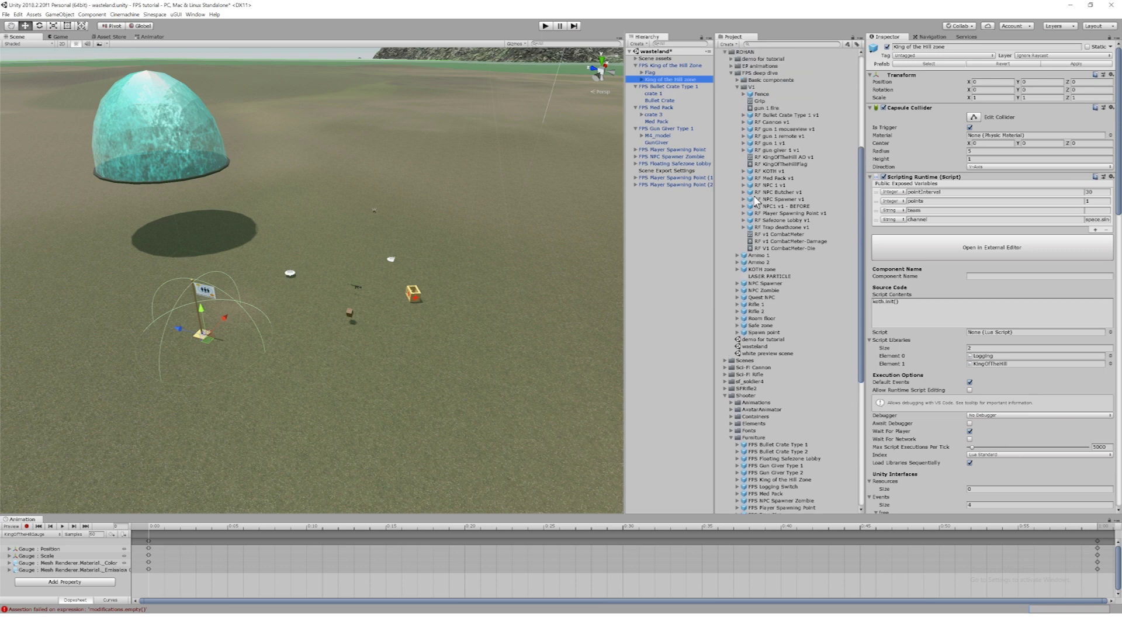
pyautogui.moveTo(788, 123); pyautogui.dragTo(516, 435)
pyautogui.scroll(-4, 515, 433)
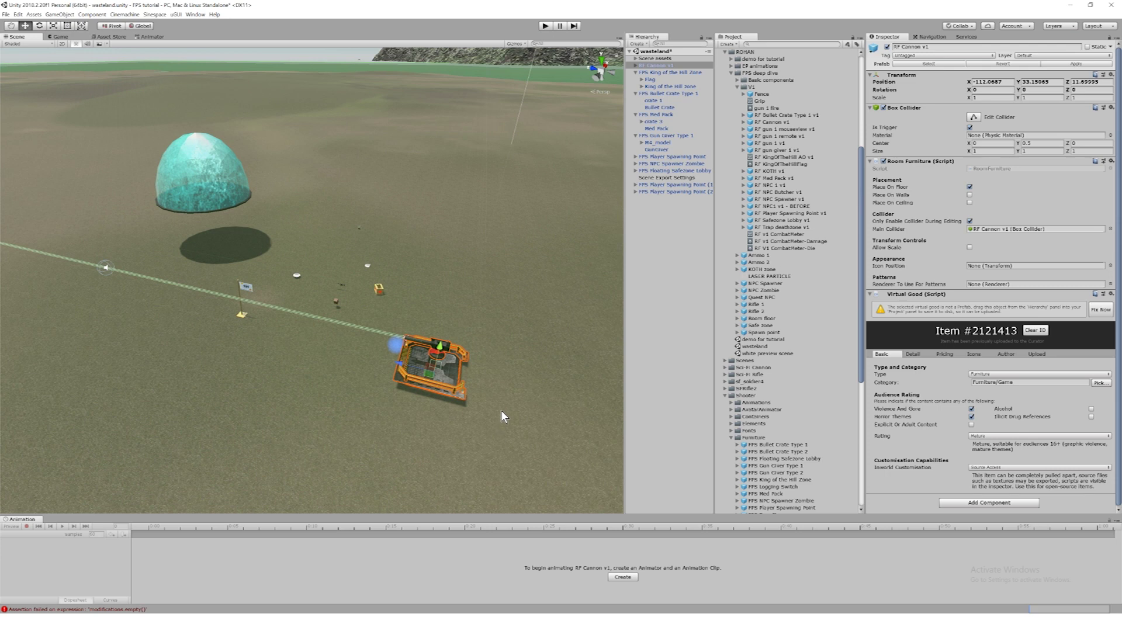
pyautogui.moveTo(431, 380); pyautogui.dragTo(324, 453)
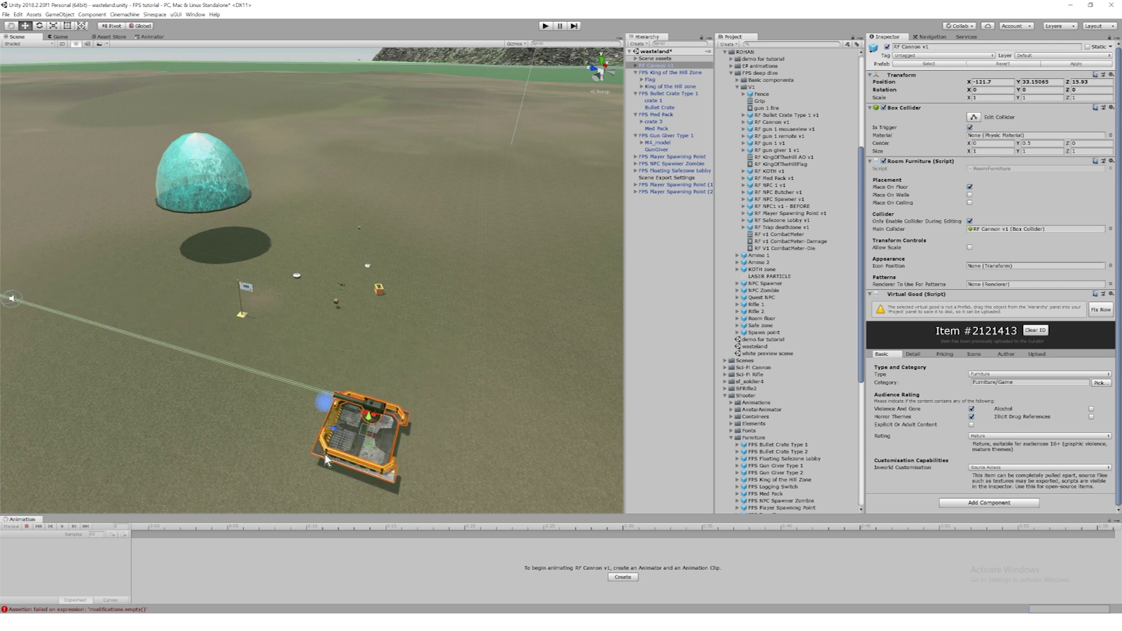
pyautogui.keyDown('alt'); pyautogui.moveTo(266, 413); pyautogui.dragTo(194, 418); pyautogui.keyUp('alt')
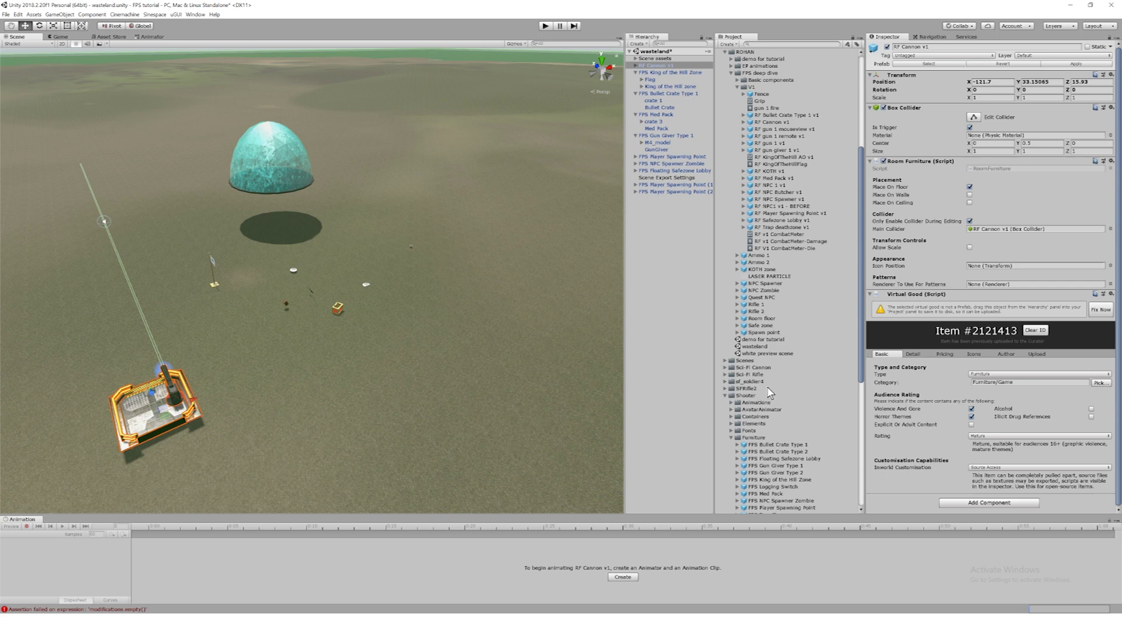
# Step: Place the FPS Logging Switch prefab on the open ground beside the cannon and collapse the expanded prefab hierarchies
pyautogui.scroll(-5, 771, 392)
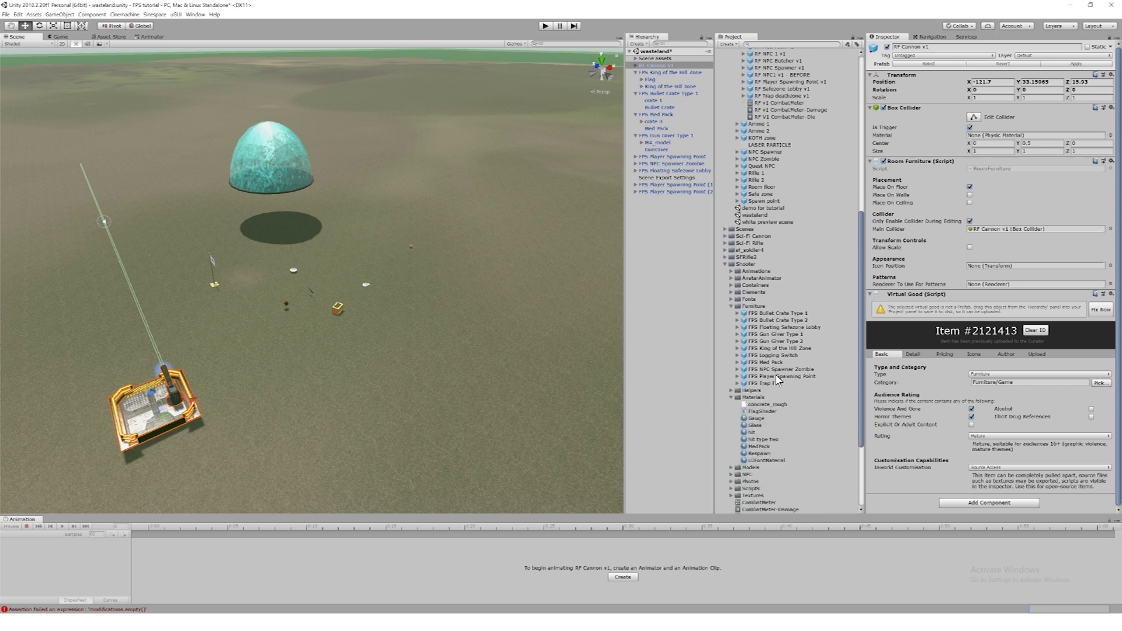
pyautogui.moveTo(790, 361); pyautogui.dragTo(351, 390)
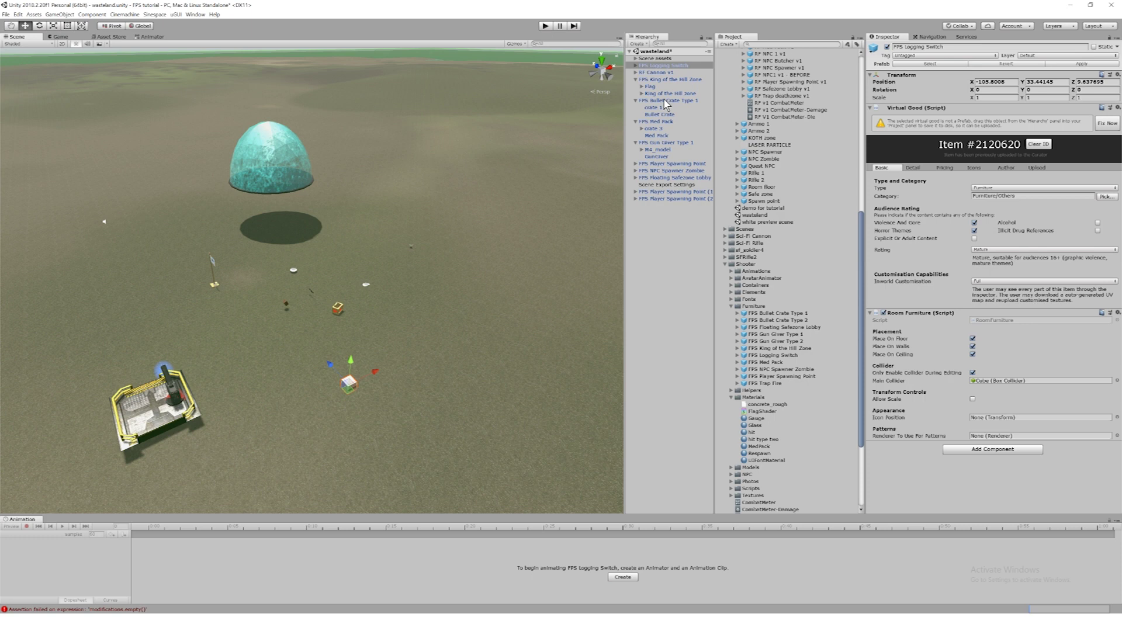
pyautogui.click(636, 81)
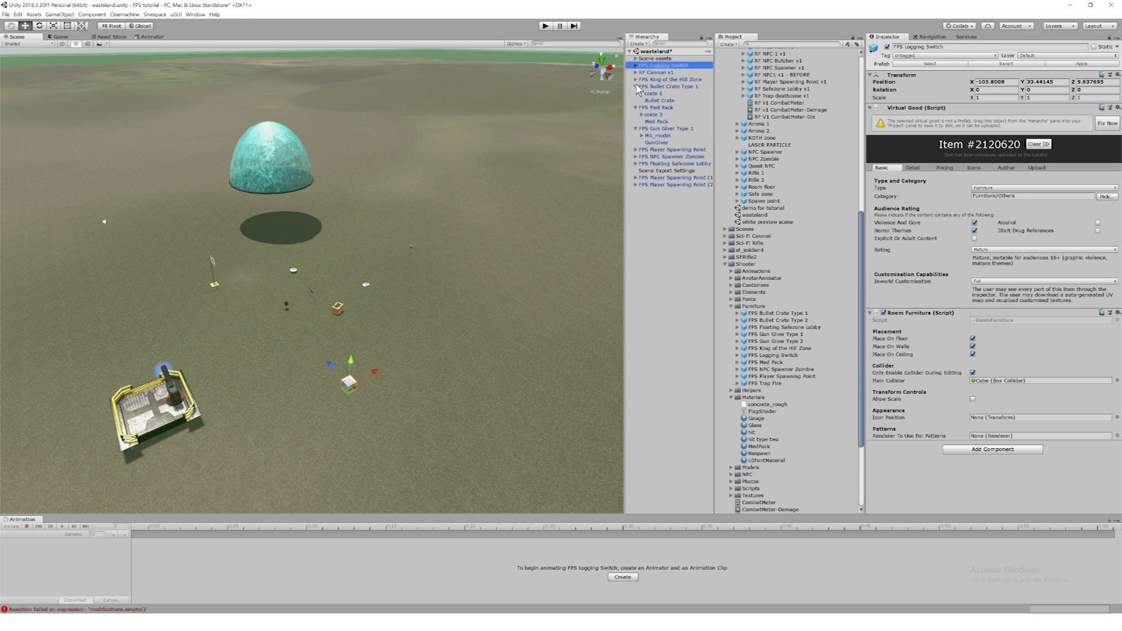
pyautogui.click(636, 87)
pyautogui.click(636, 94)
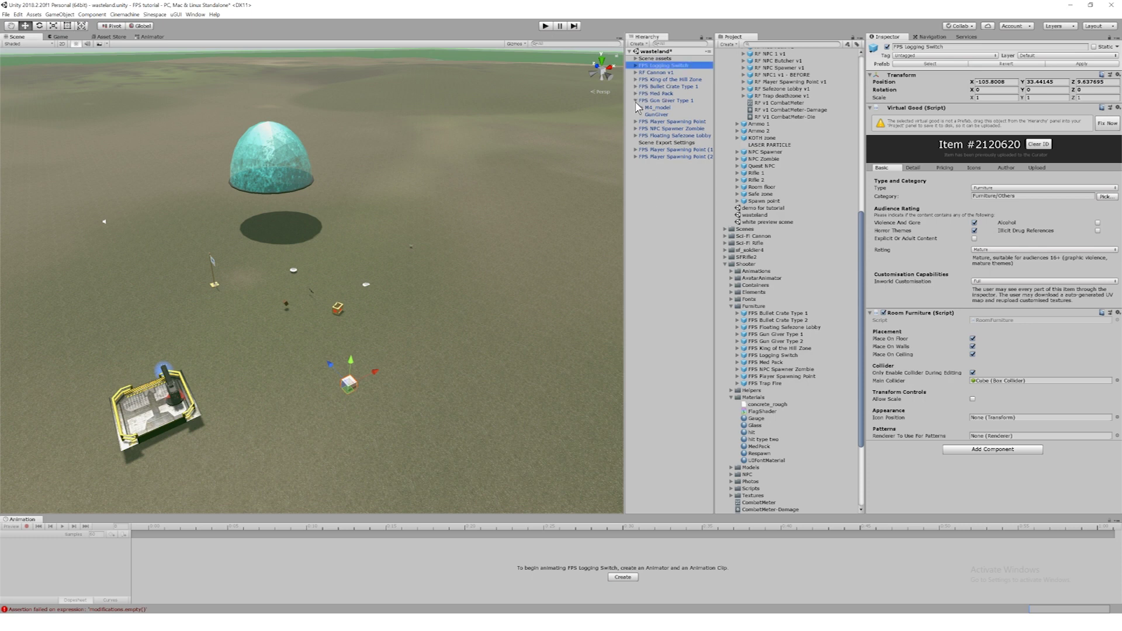
pyautogui.click(636, 101)
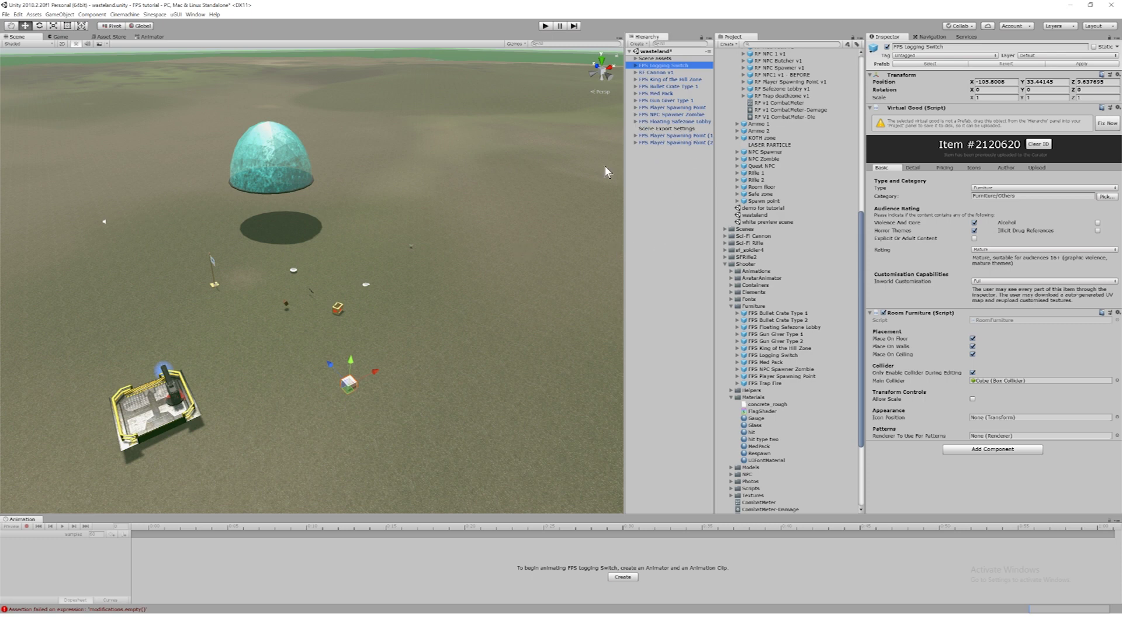
# Step: Inspect the Scene Export Settings, then the floating safezone lobby's CombatMeter, BulletPoolManager and PlayerHud objects under FPSControl
pyautogui.click(669, 127)
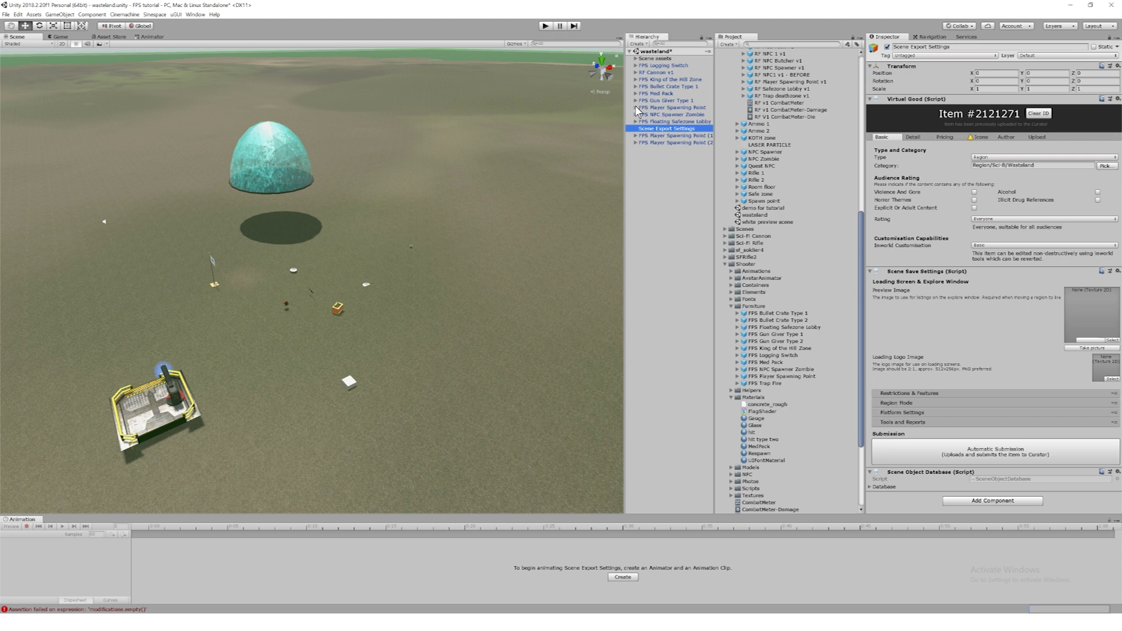
pyautogui.click(636, 121)
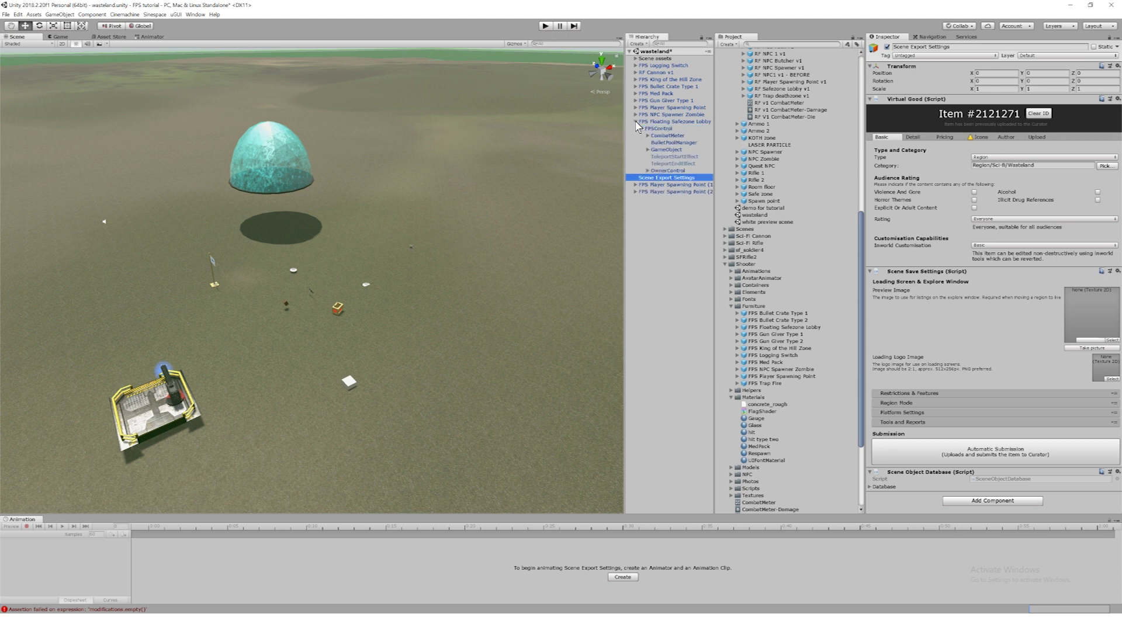
pyautogui.click(677, 136)
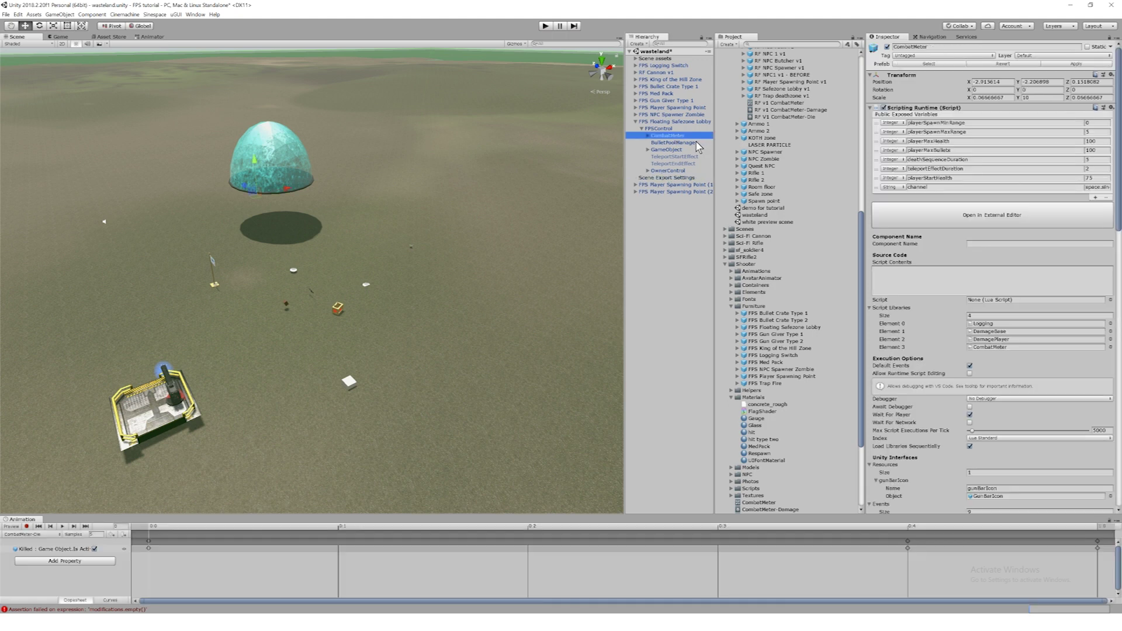
pyautogui.click(660, 143)
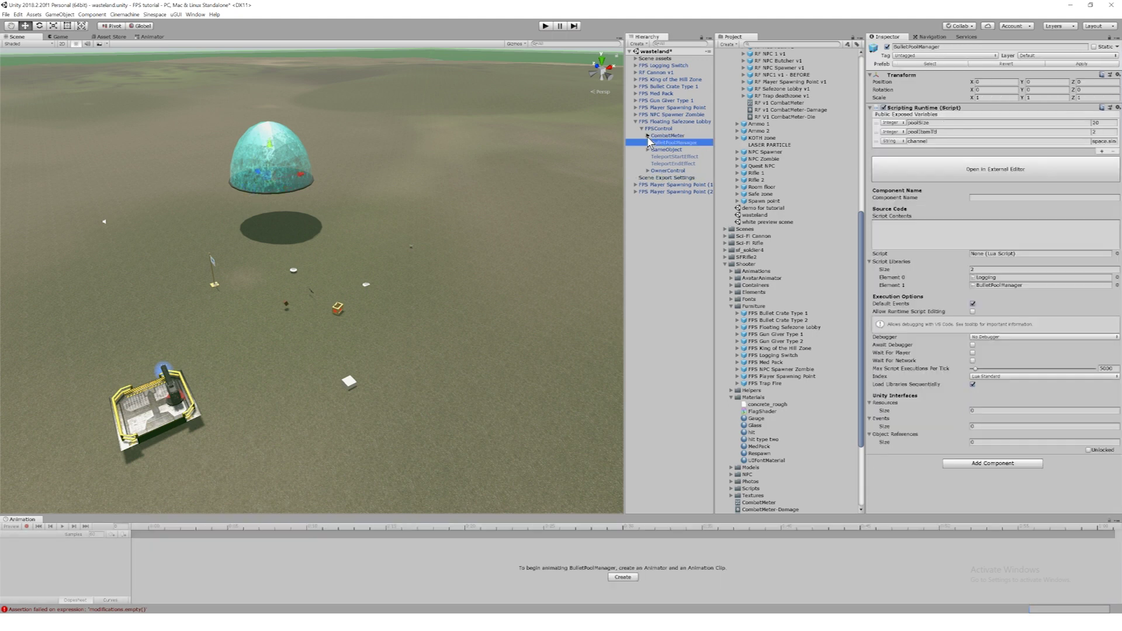
pyautogui.click(648, 135)
pyautogui.click(669, 143)
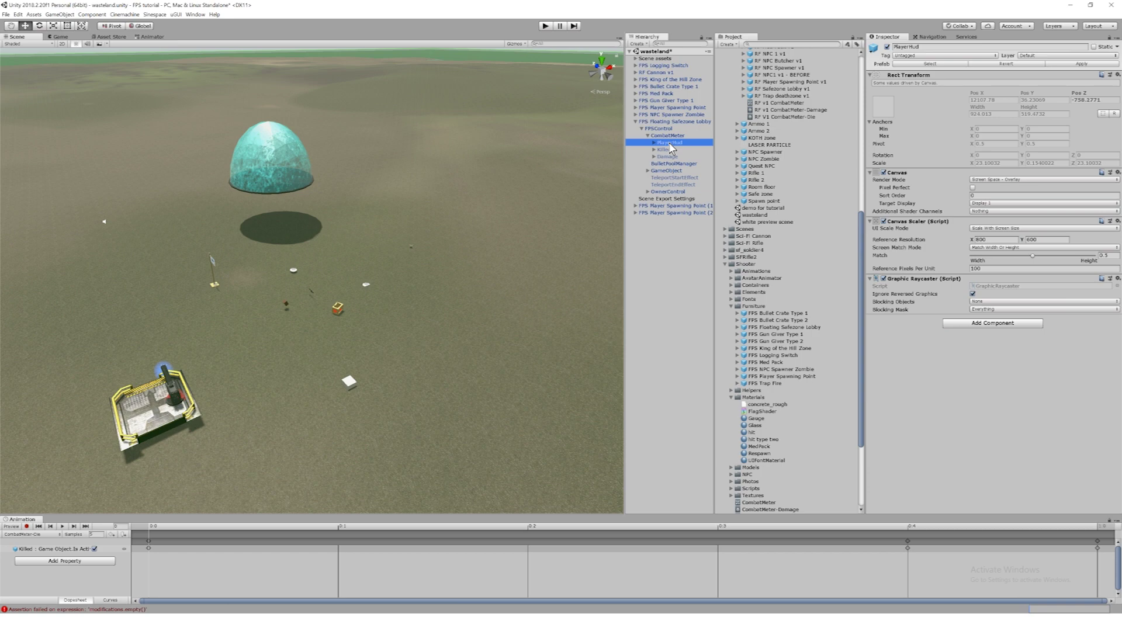